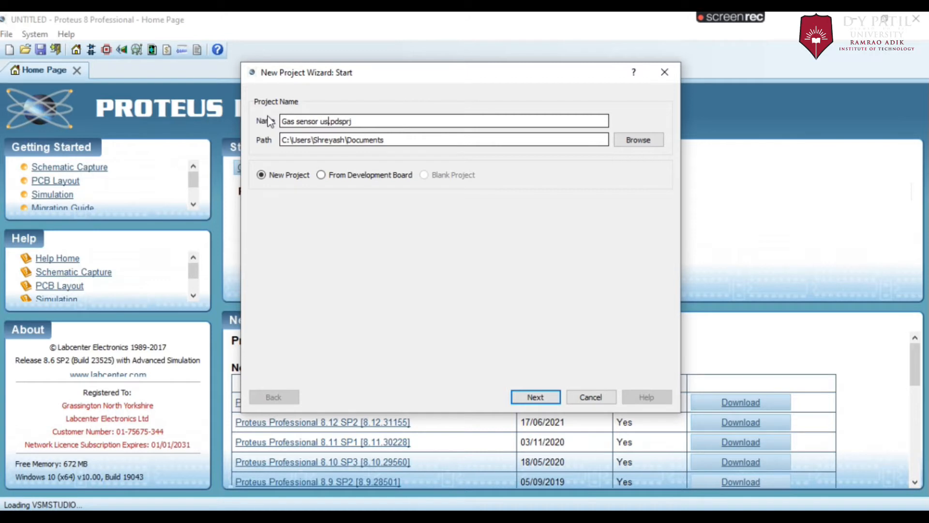
Step: Create the project "Gas sensor using GPS module" with the DEFAULT schematic template, no PCB layout and no firmware project
type("GPS module")
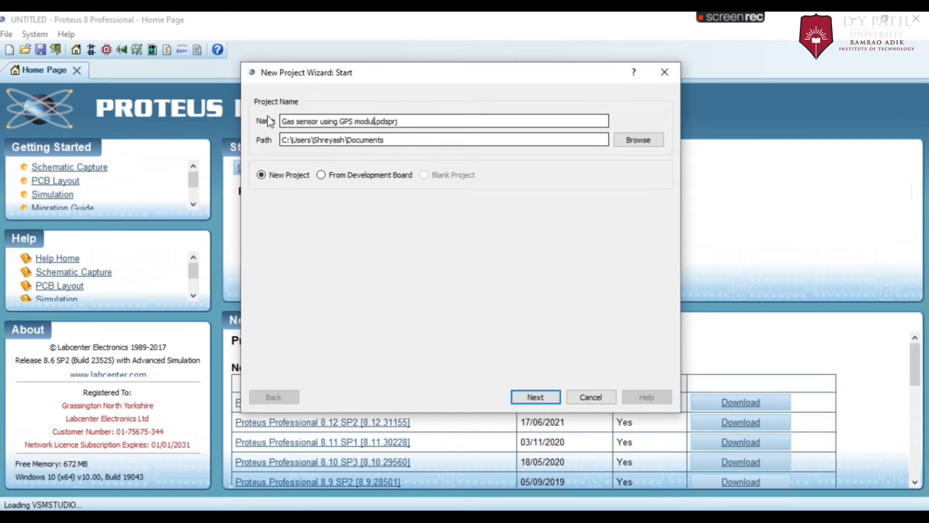
left_click(535, 397)
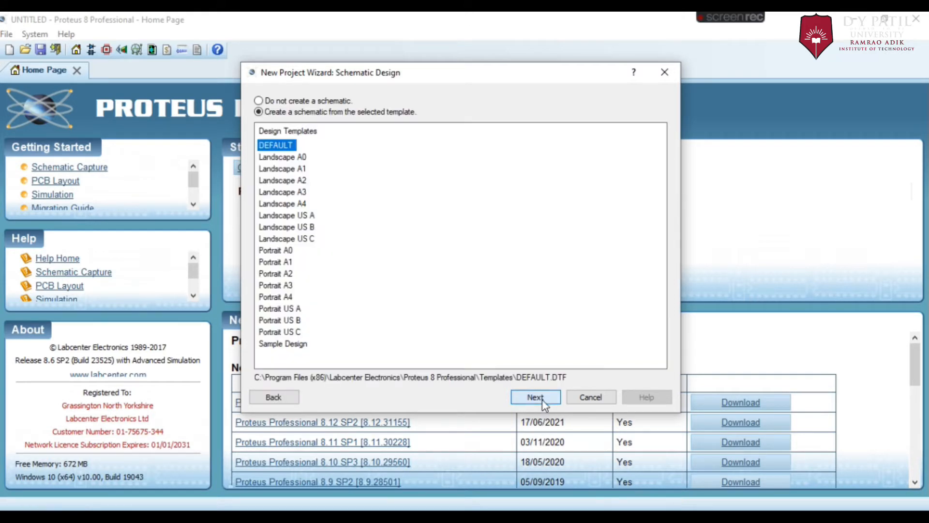
left_click(535, 397)
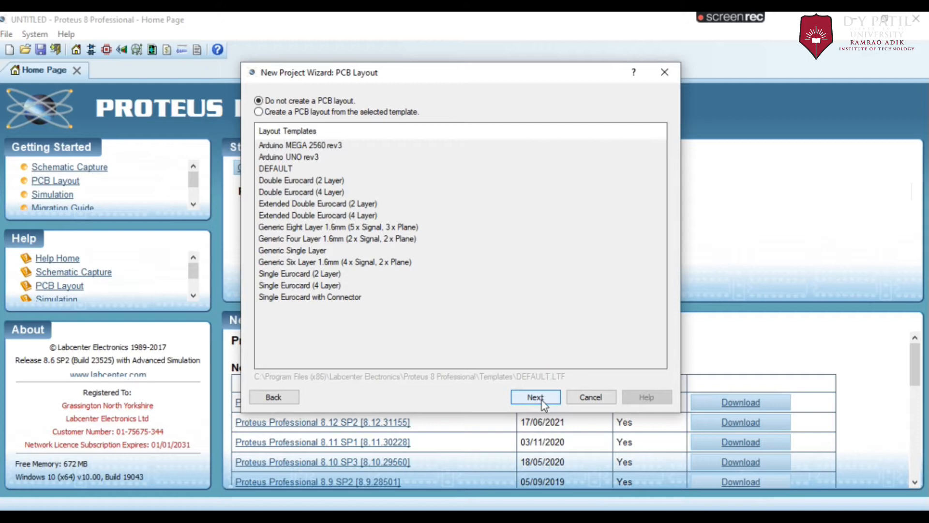
left_click(535, 396)
left_click(535, 397)
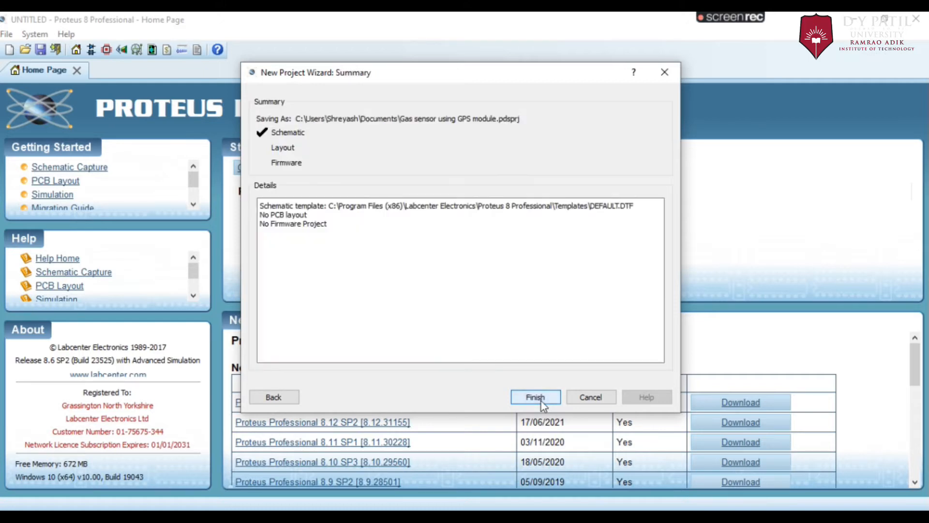
left_click(540, 400)
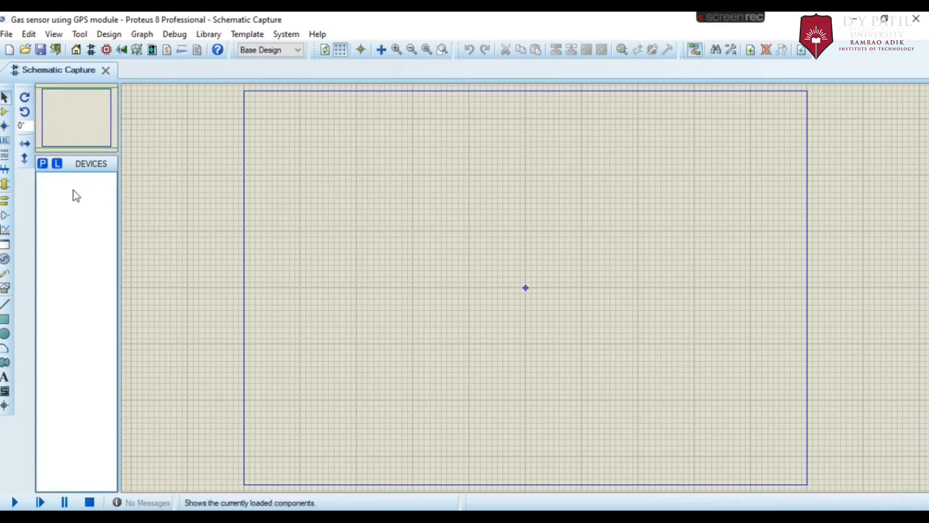
Step: Search the device library for "arduino" and add the SIMULINO UNO board to the project's device list
left_click(47, 166)
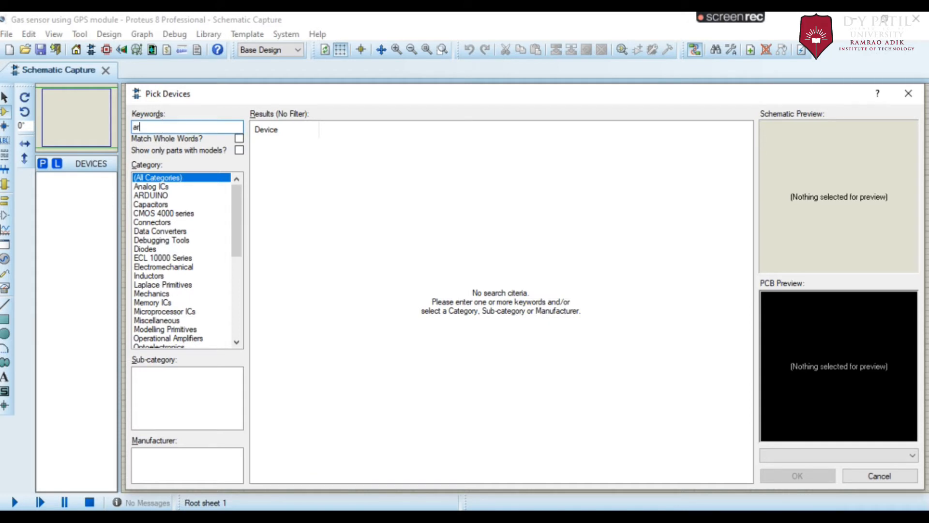
type("n")
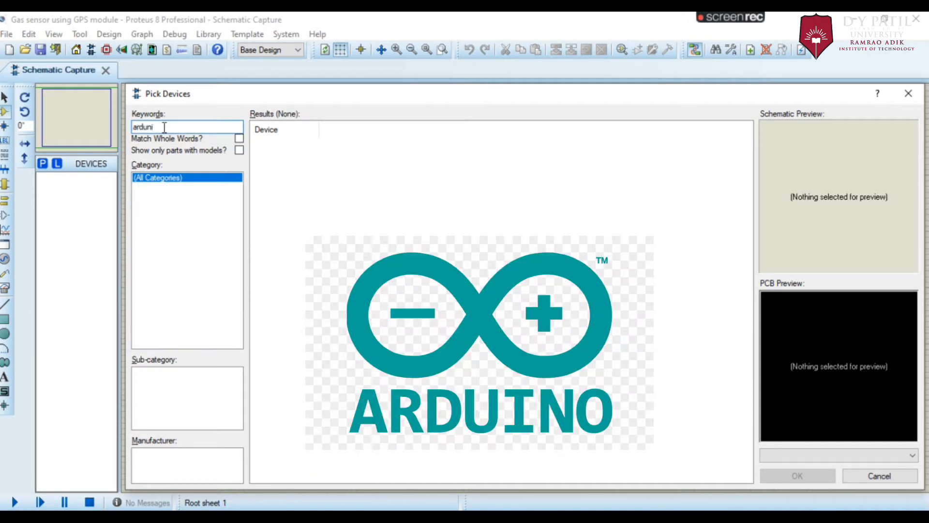
type("ino")
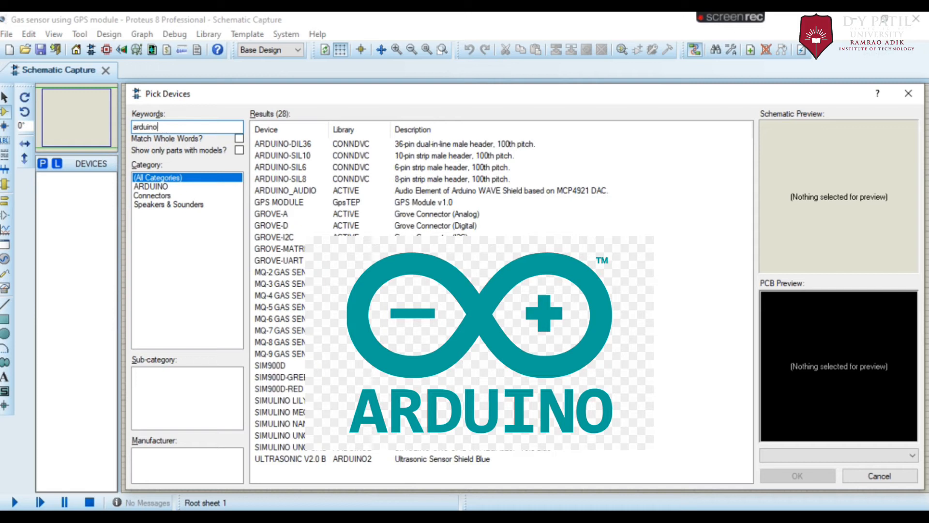
left_click(292, 436)
left_click(797, 476)
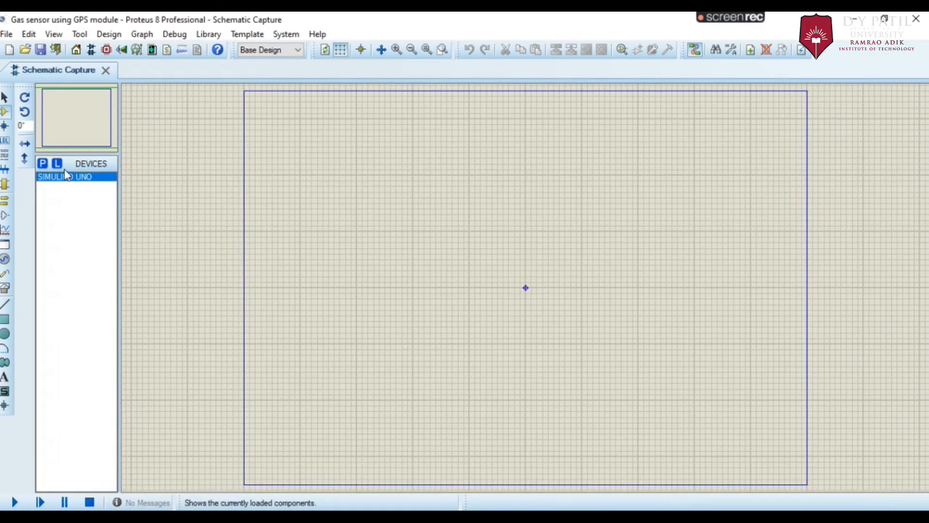
Step: Search the device library for "gsm" and add the SIM900D module to the device list
left_click(42, 164)
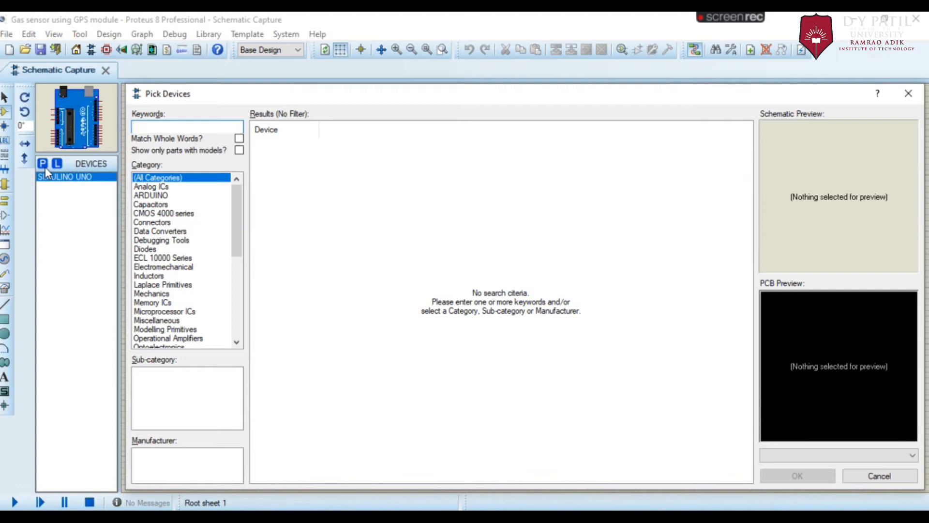
type("gsm")
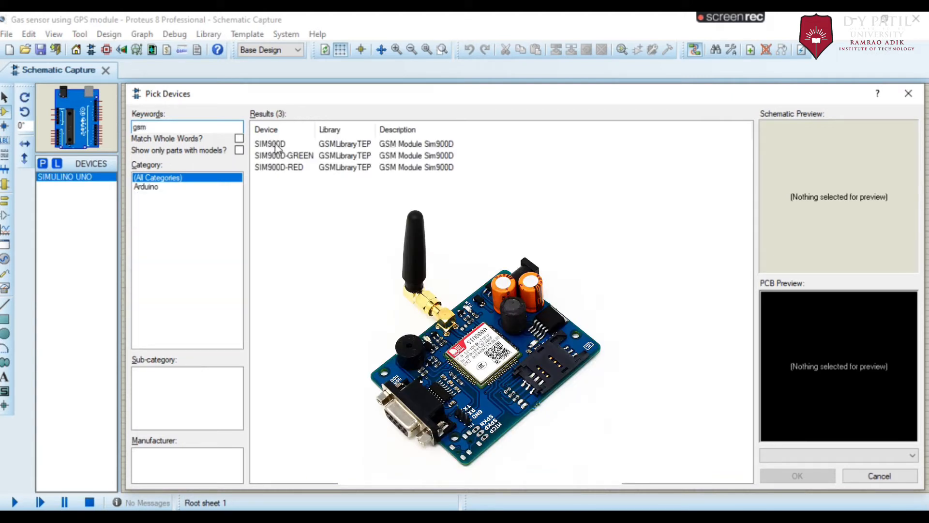
left_click(279, 144)
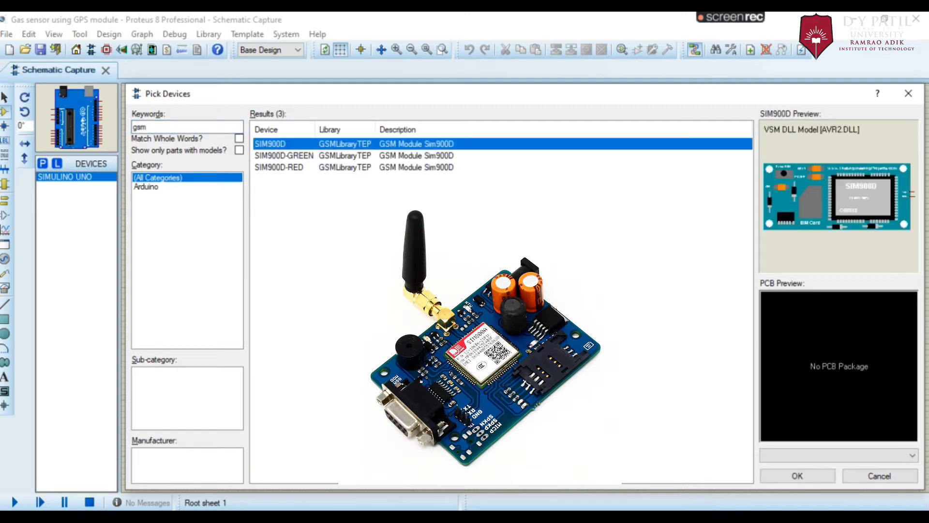
left_click(786, 477)
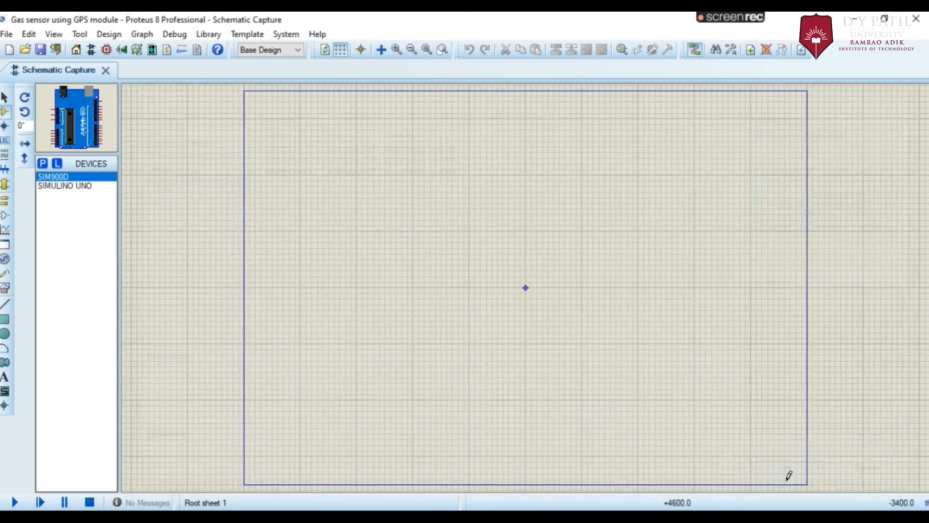
Step: Find the GPS MODULE part with the keyword "gps" and add it to the device list
left_click(44, 167)
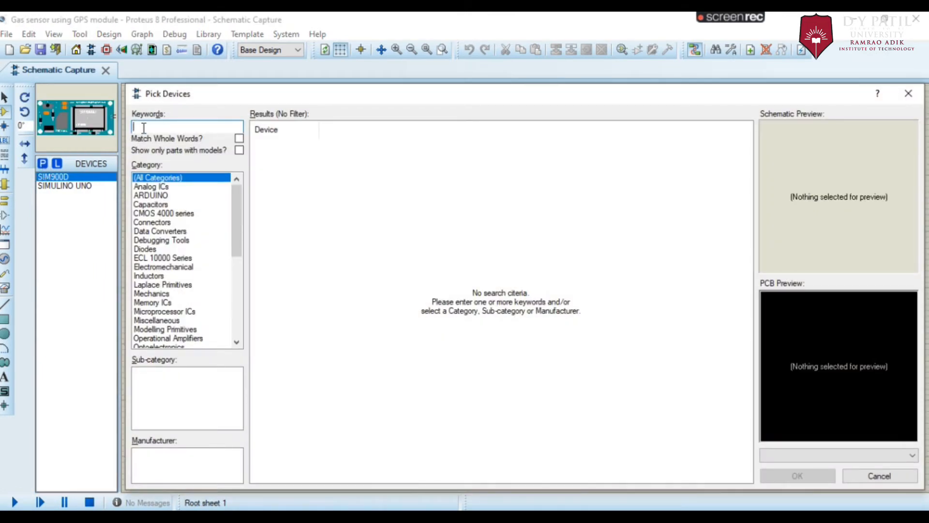
type("g")
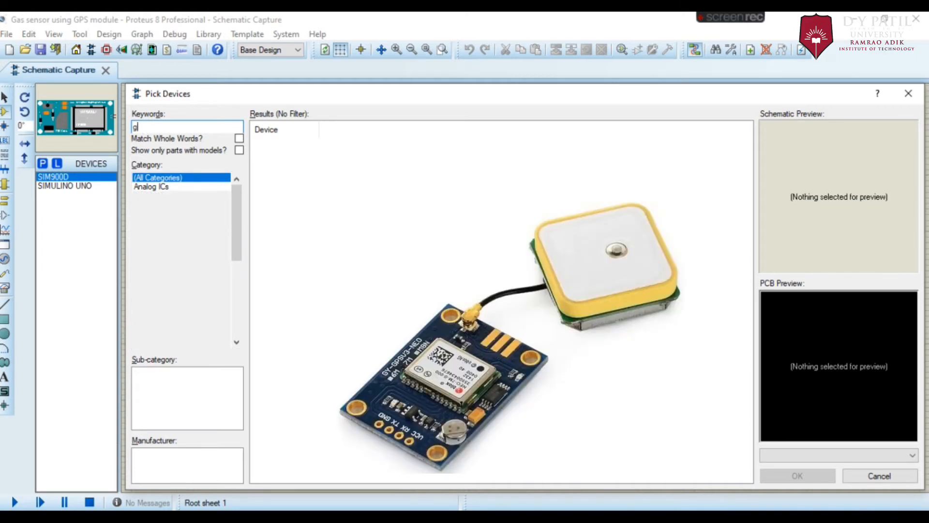
type("ps")
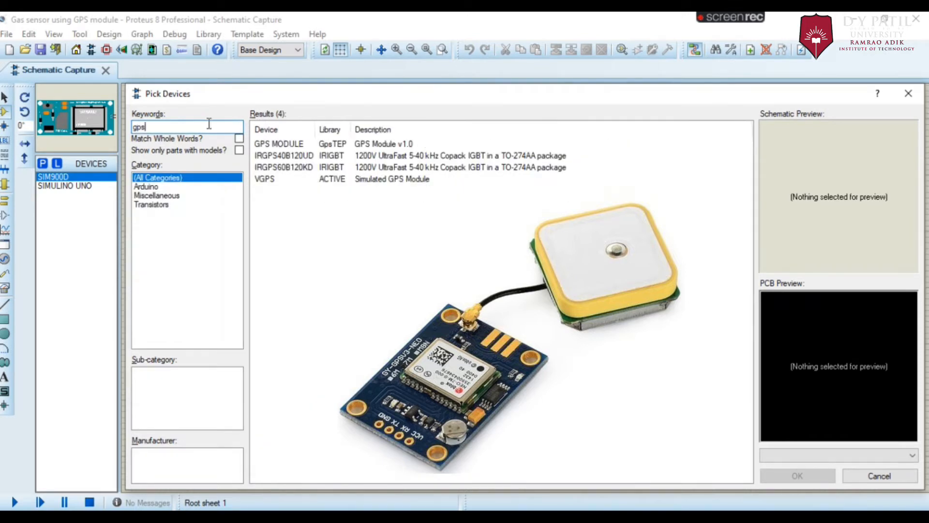
left_click(264, 145)
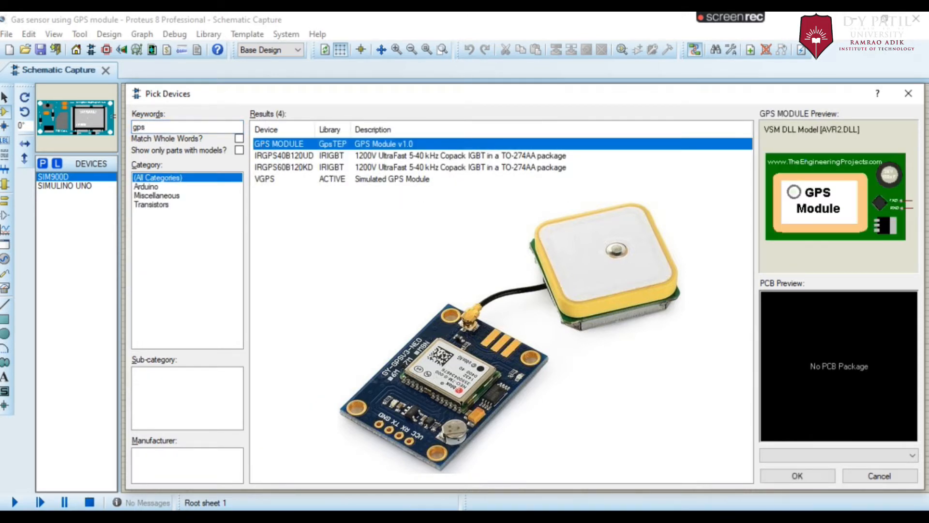
left_click(796, 475)
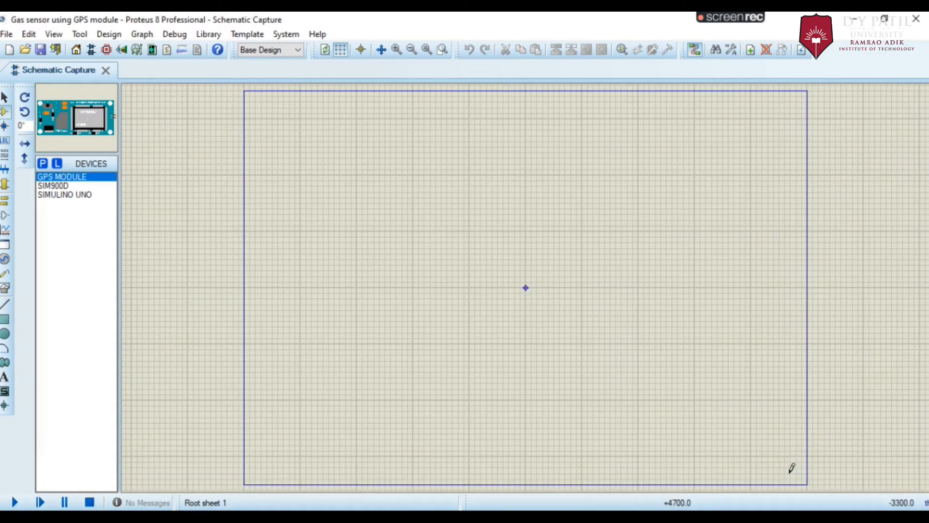
Step: Search the device library for "gas sensor" and add the MQ-2 GAS SENSOR to the device list
left_click(48, 164)
type("gl")
key("BackSpace")
type("as sensor")
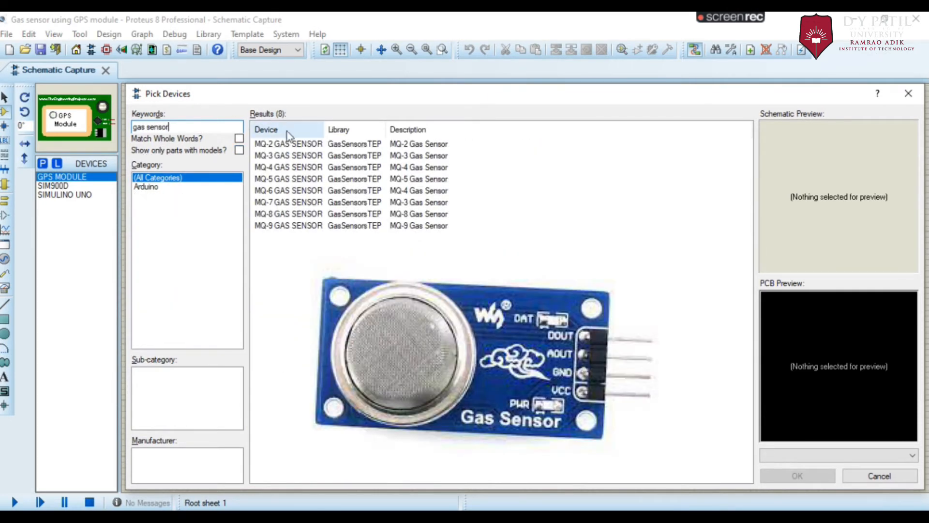
left_click(298, 144)
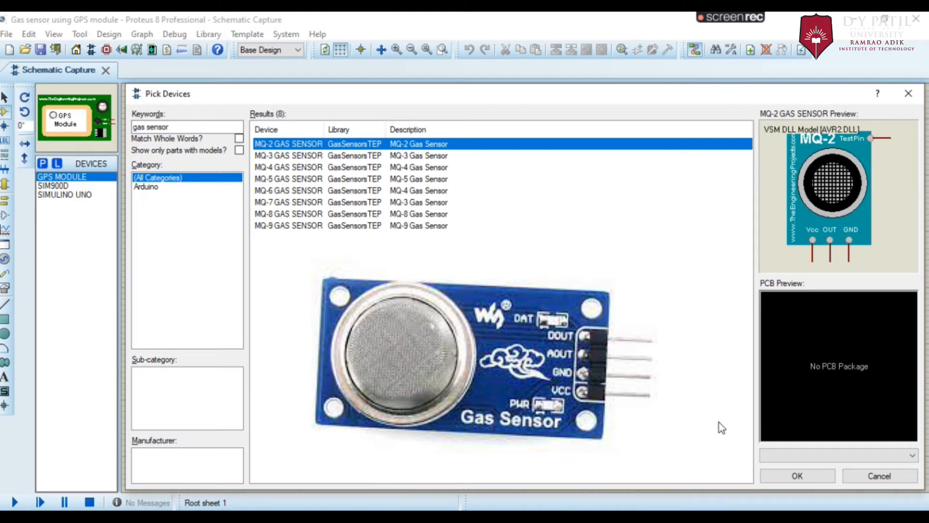
left_click(797, 476)
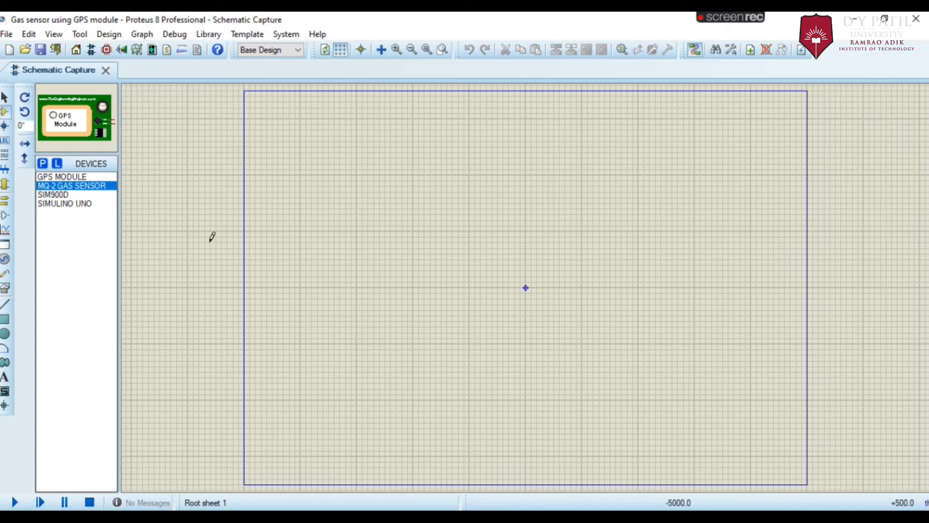
Step: Search the device library for "motor" and add both MOTOR-SERVO and MOTOR-DC to the device list
left_click(43, 165)
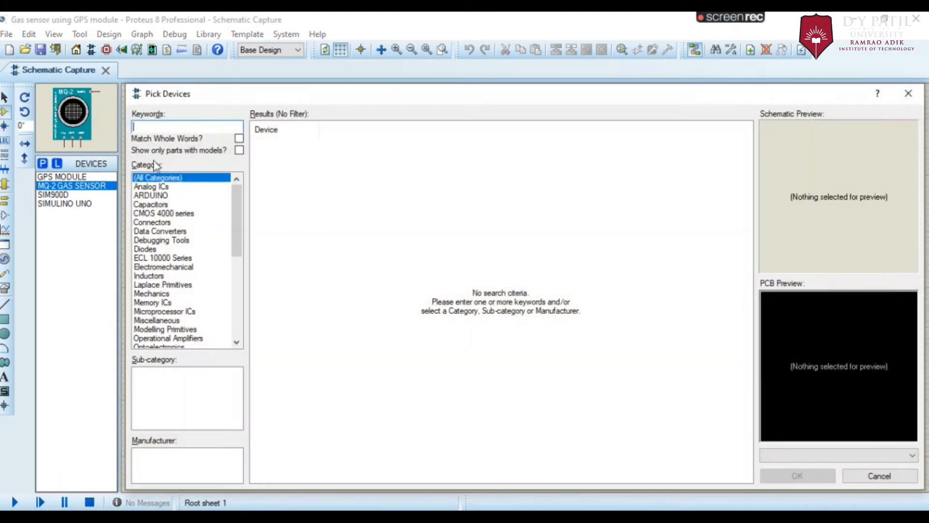
type("motor")
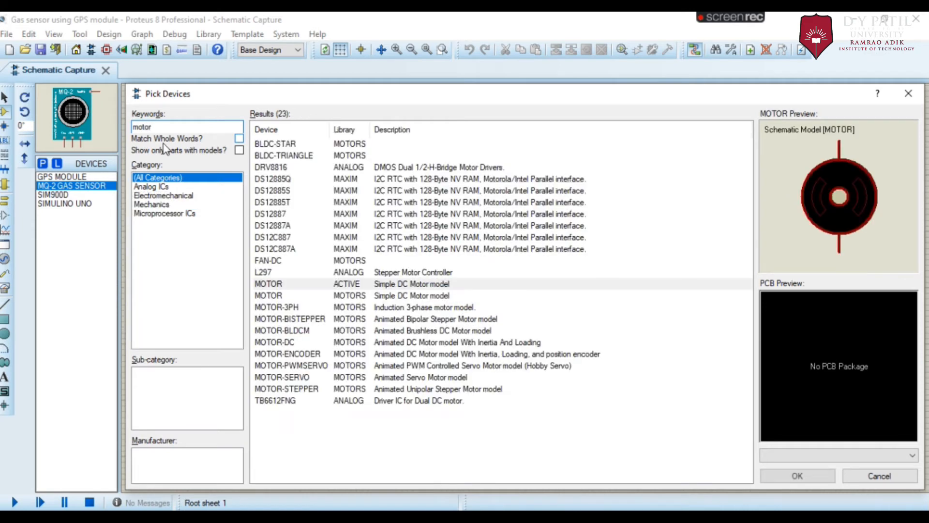
left_click(317, 377)
left_click(317, 377)
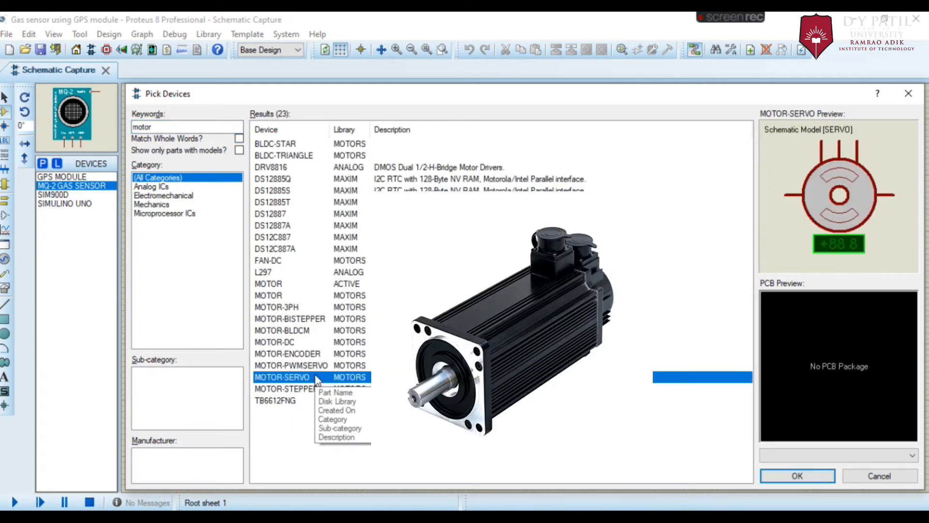
double_click(317, 377)
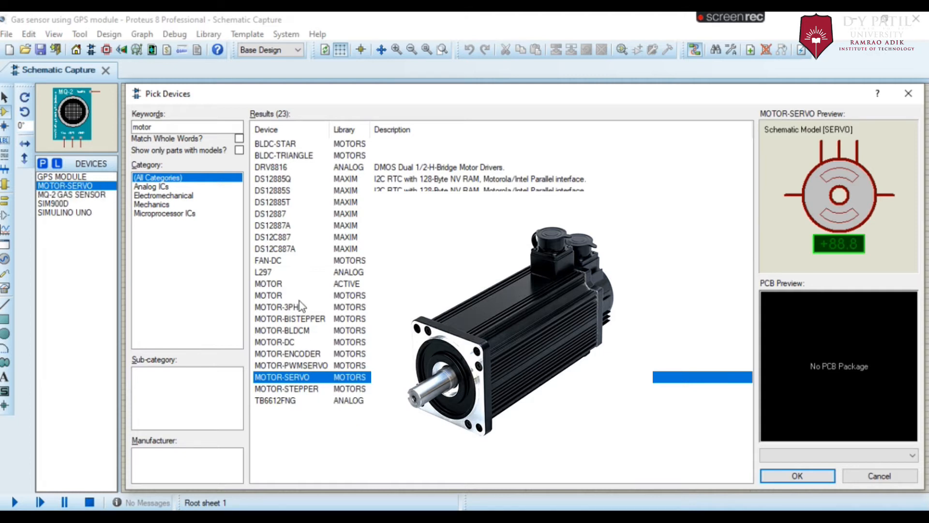
left_click(307, 342)
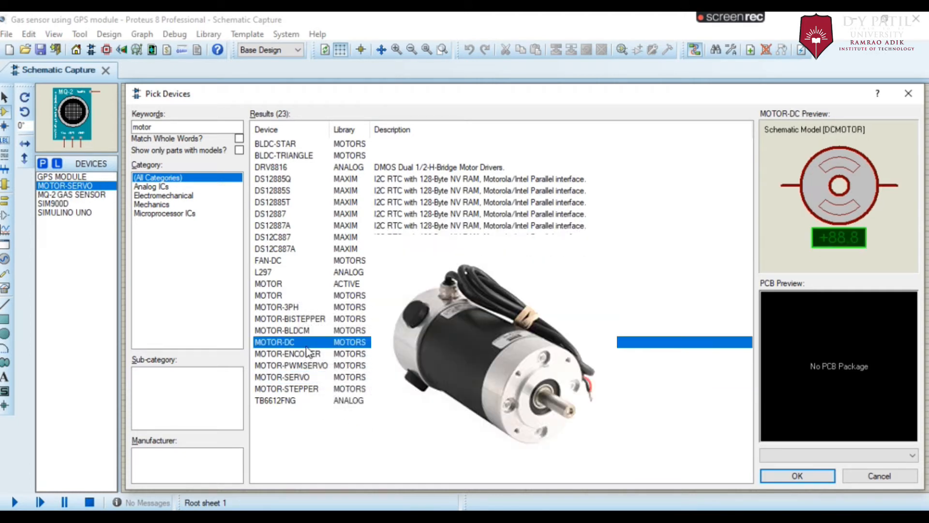
double_click(306, 347)
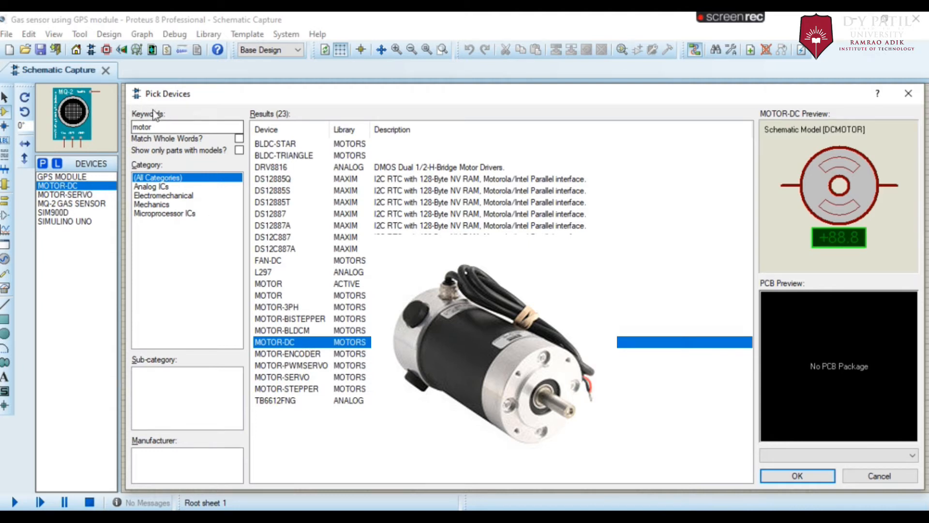
Step: Change the library search to "relay" and add the animated RELAY model from the ACTIVE library
left_click(167, 126)
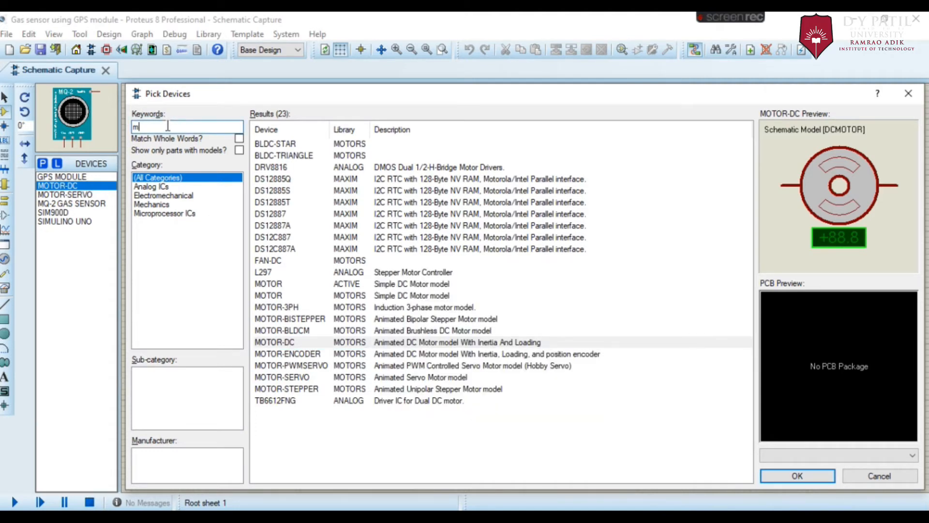
type("relay")
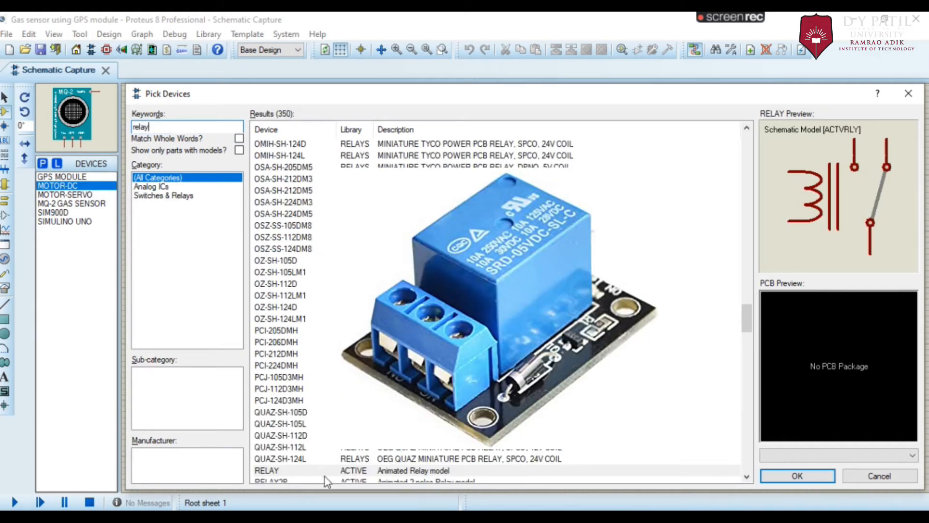
double_click(326, 473)
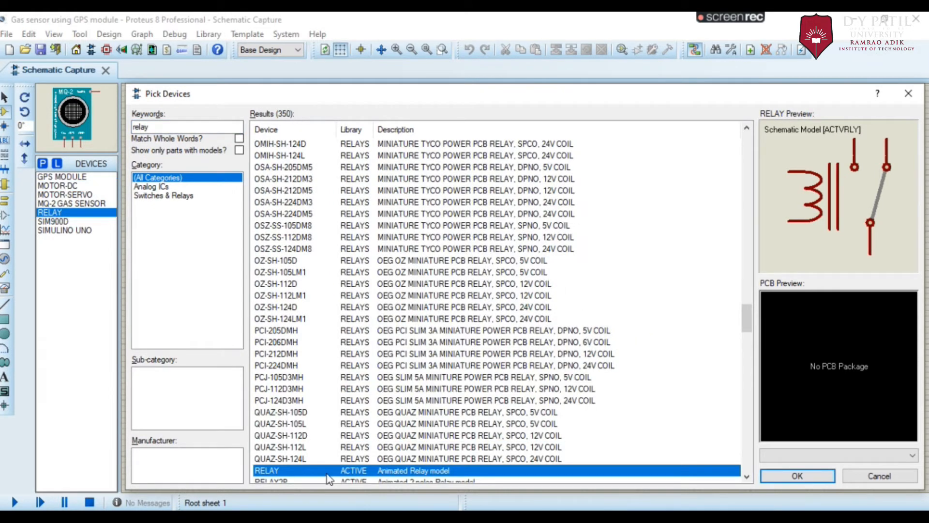
Step: Change the library search to "resistor" and add the POT-HG potentiometer to the device list
left_click(164, 127)
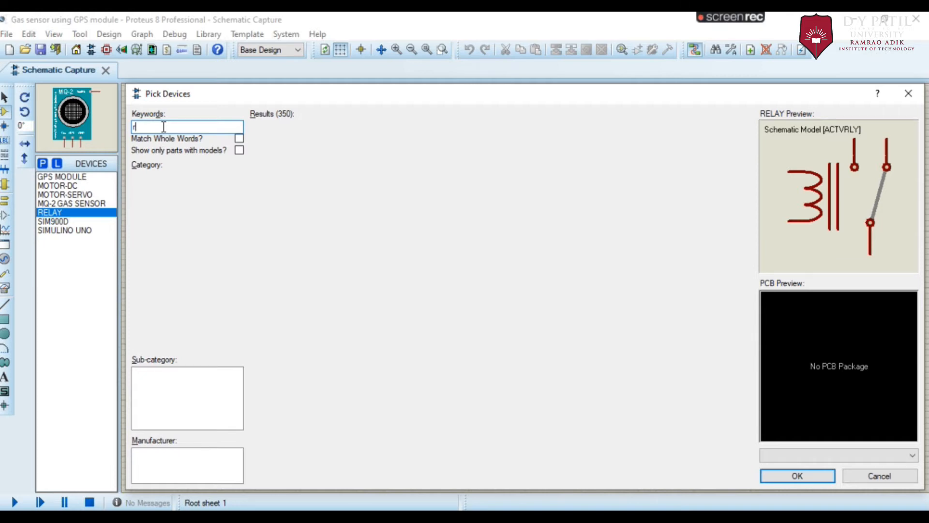
type("rresistor")
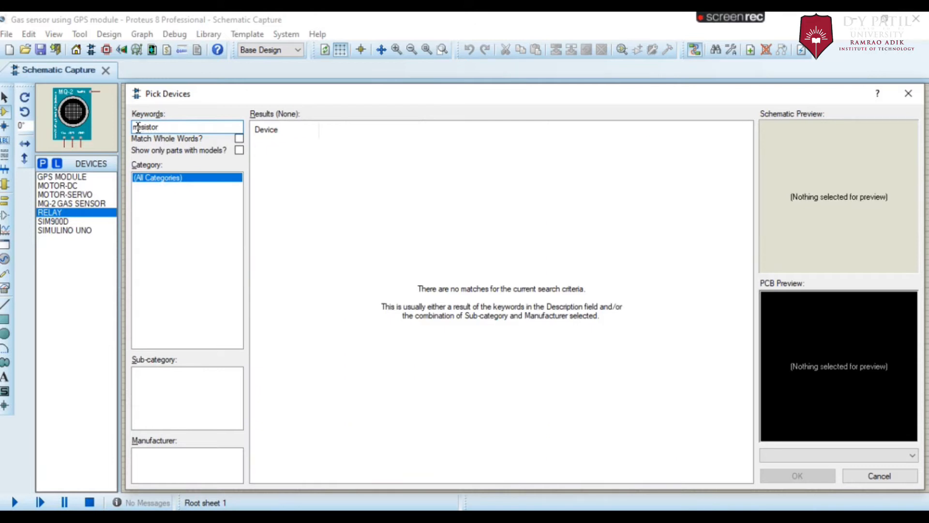
left_click(138, 127)
key("BackSpace")
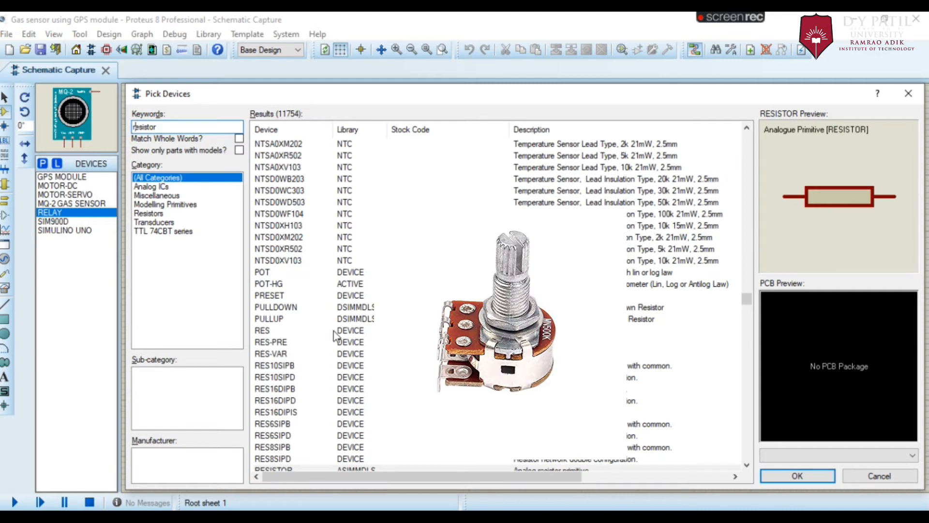
left_click(283, 284)
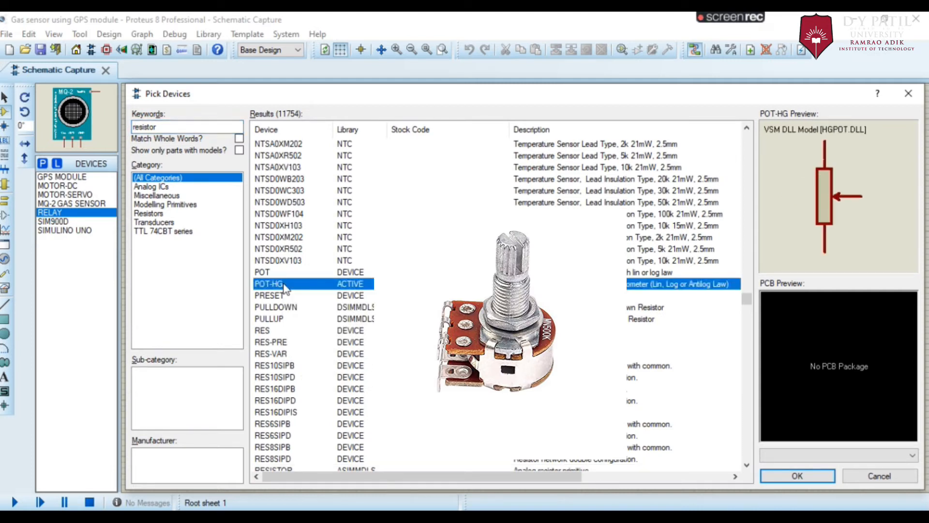
double_click(285, 286)
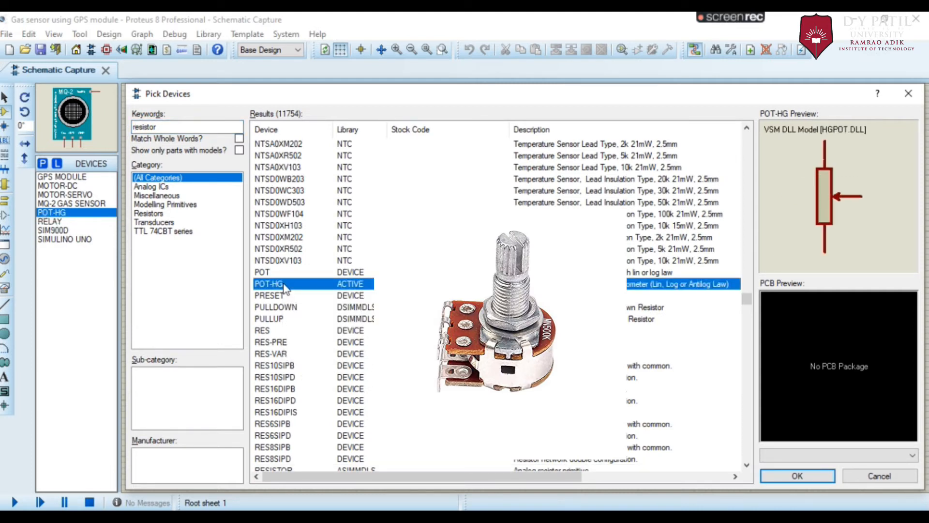
Step: Search the device library for "resistor 1k" and add the 10WATT1K resistor to the device list
left_click(182, 127)
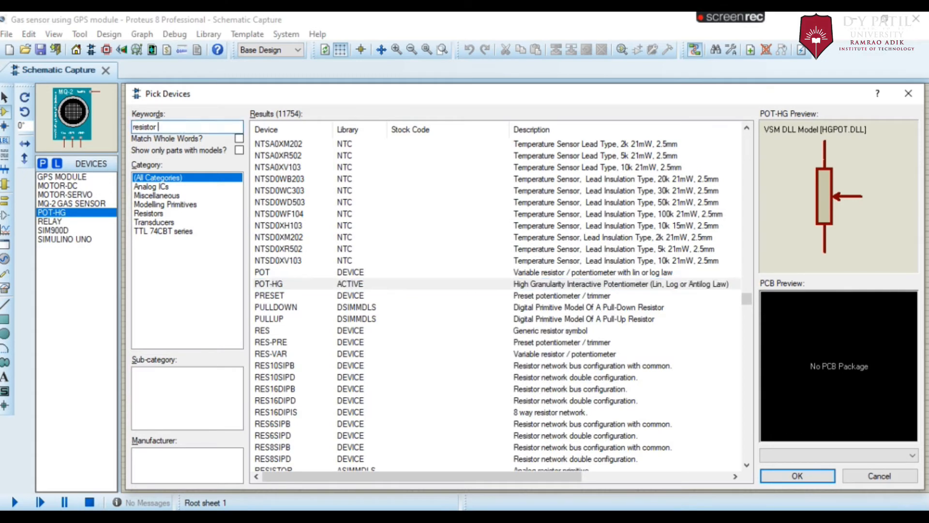
type("1k")
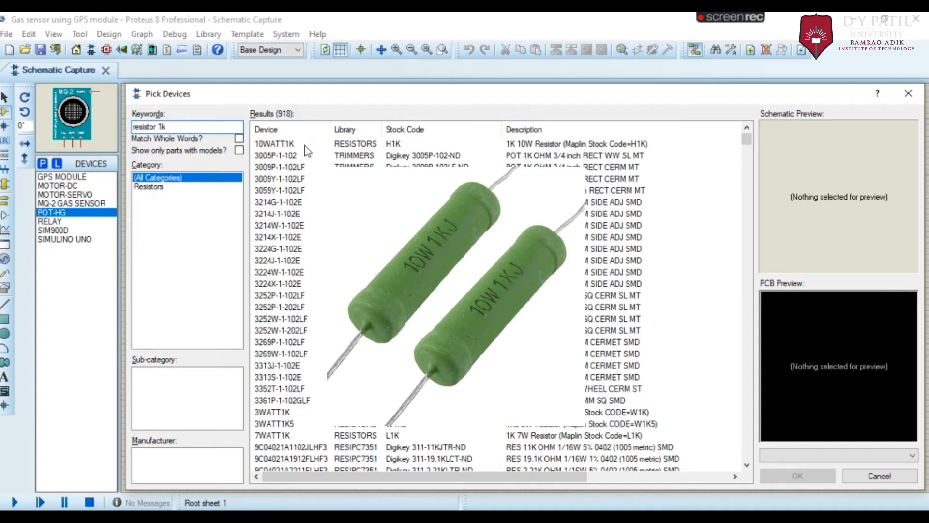
left_click(305, 145)
double_click(305, 146)
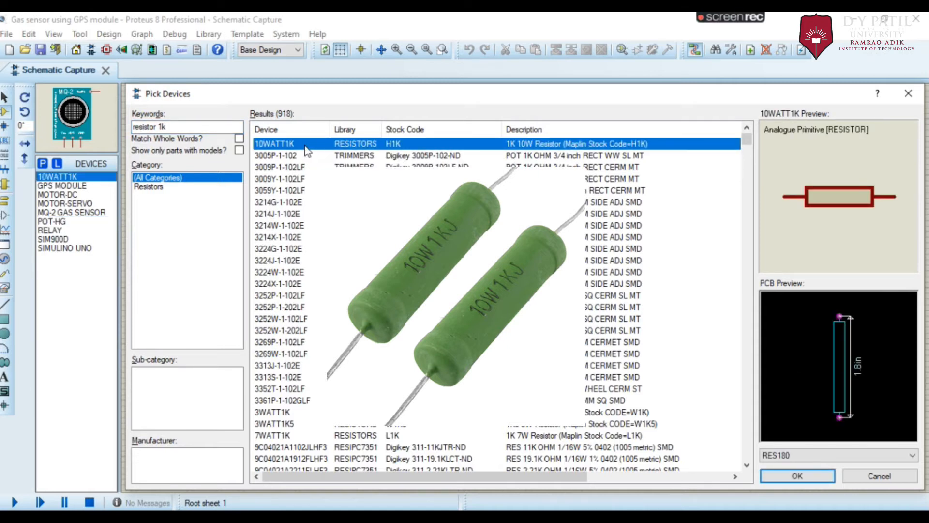
Step: Change the library search to "resistor 330" and add the 3WATT330R resistor to the device list
left_click(171, 127)
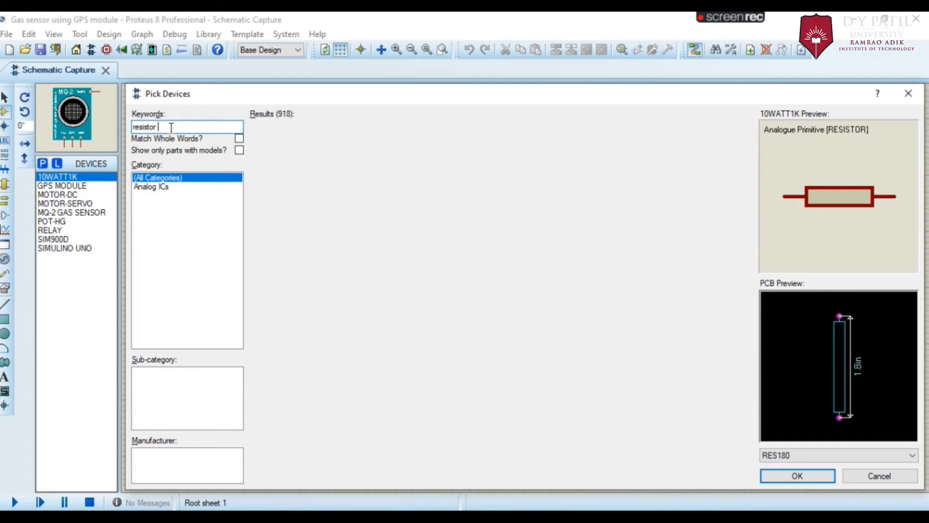
type("330")
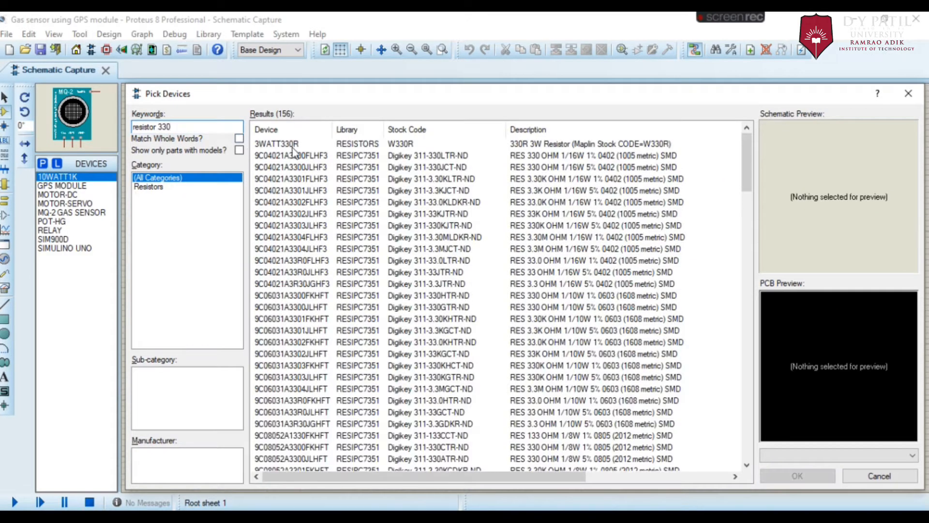
left_click(294, 144)
double_click(295, 143)
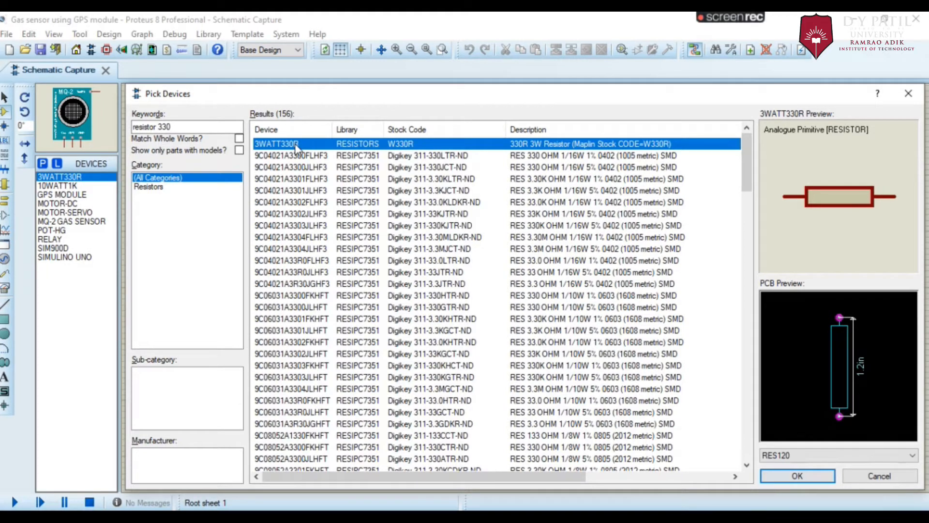
Step: Search the device library for "2n5551" and add the 2N5551 NPN transistor from the FAIRCHLD library
left_click(184, 125)
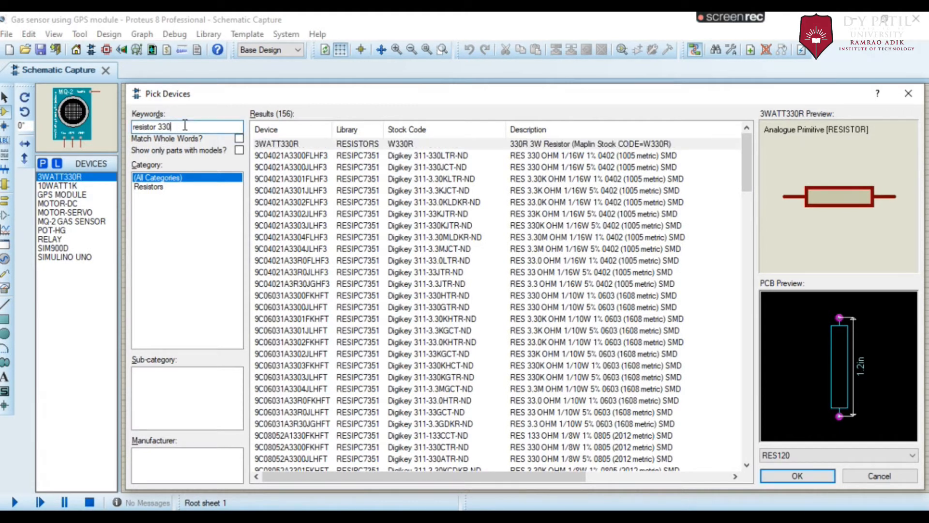
key("BackSpace")
key("BackSpace")
key("BackSpace")
key("BackSpace")
key("BackSpace")
type("2n")
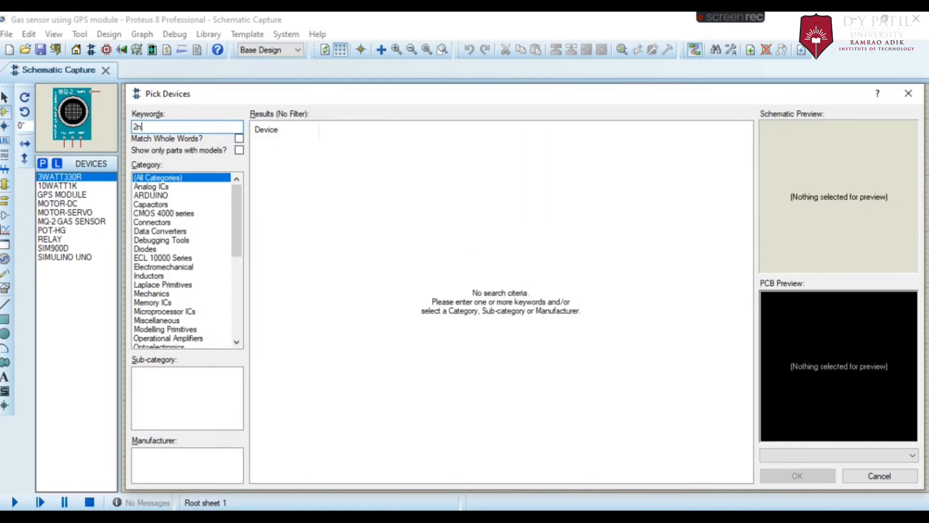
type("551")
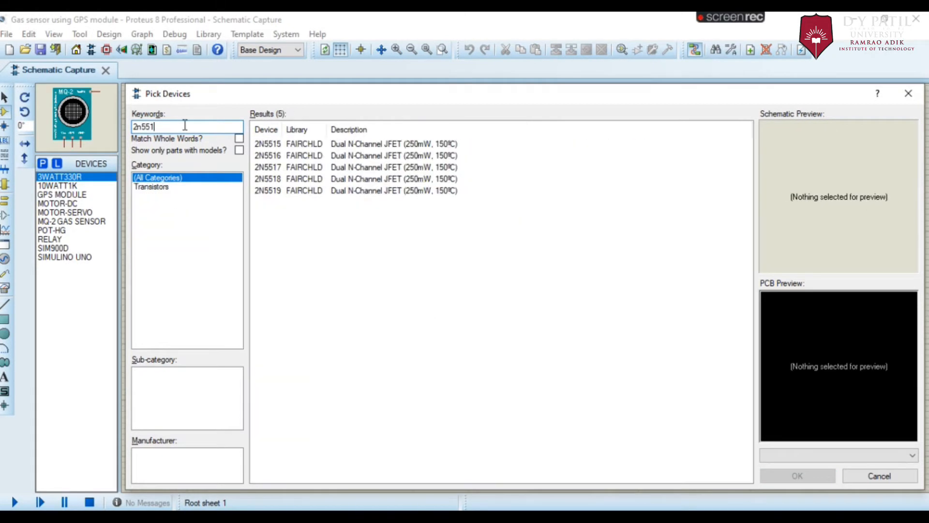
left_click(307, 147)
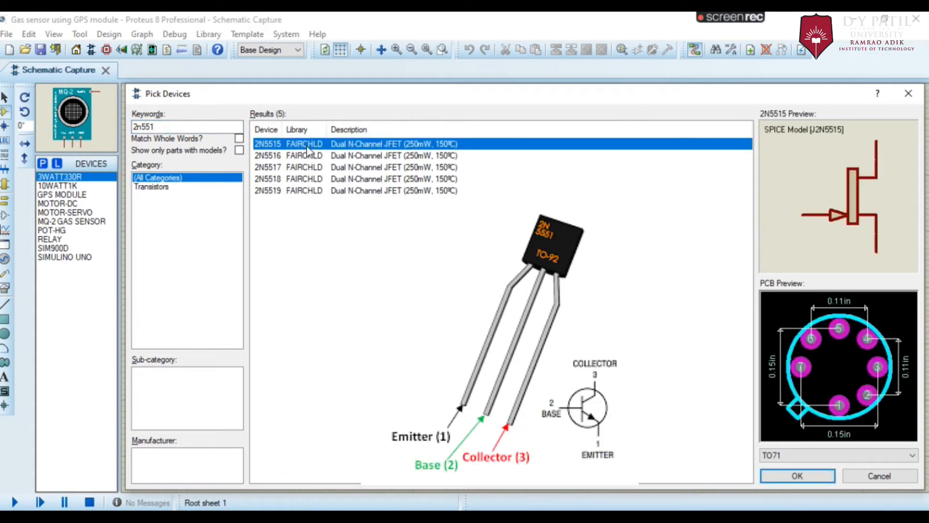
left_click(199, 128)
key("BackSpace")
type("51")
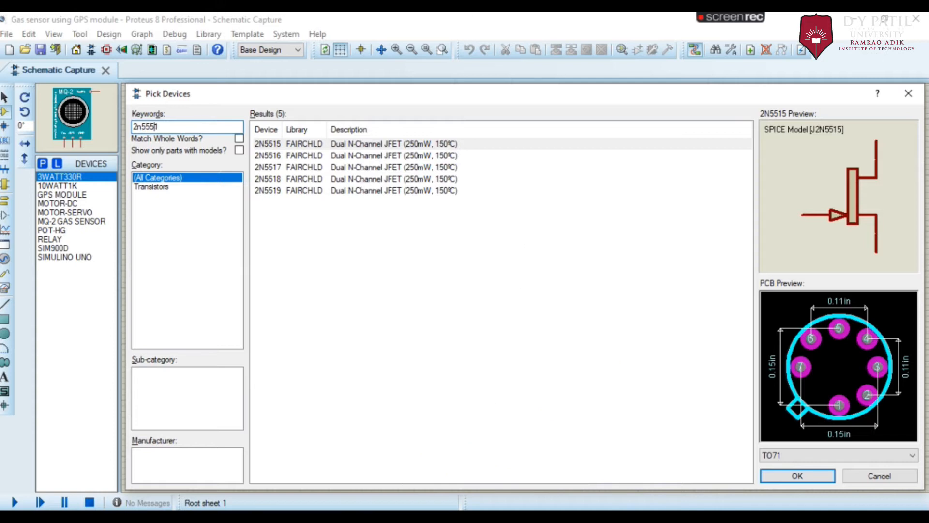
left_click(283, 148)
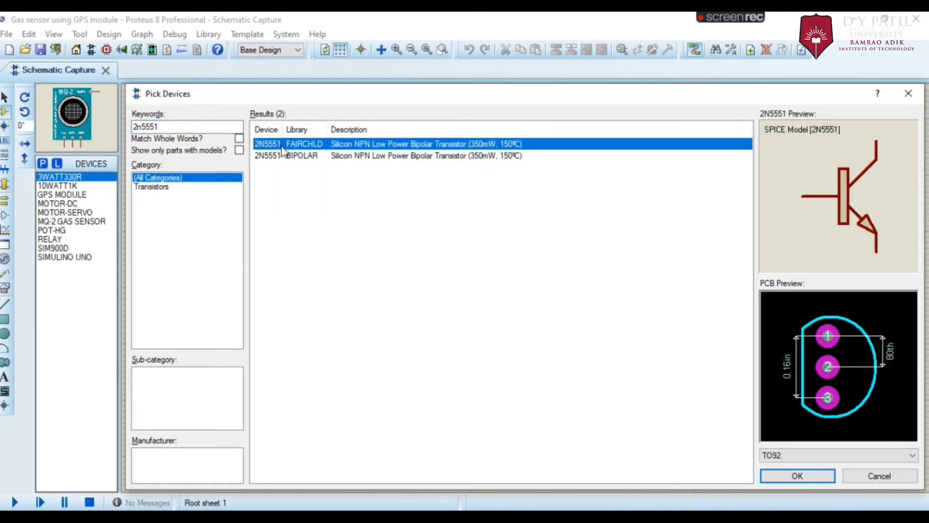
double_click(283, 149)
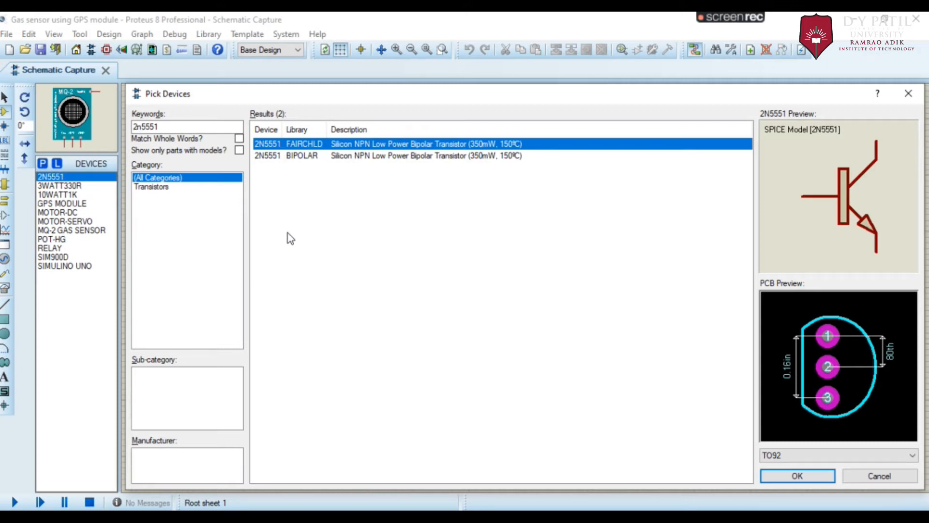
Step: Change the library search to "lm016l" and add the LM016L 16x2 alphanumeric LCD to the device list
left_click(182, 128)
key("BackSpace")
key("BackSpace")
key("BackSpace")
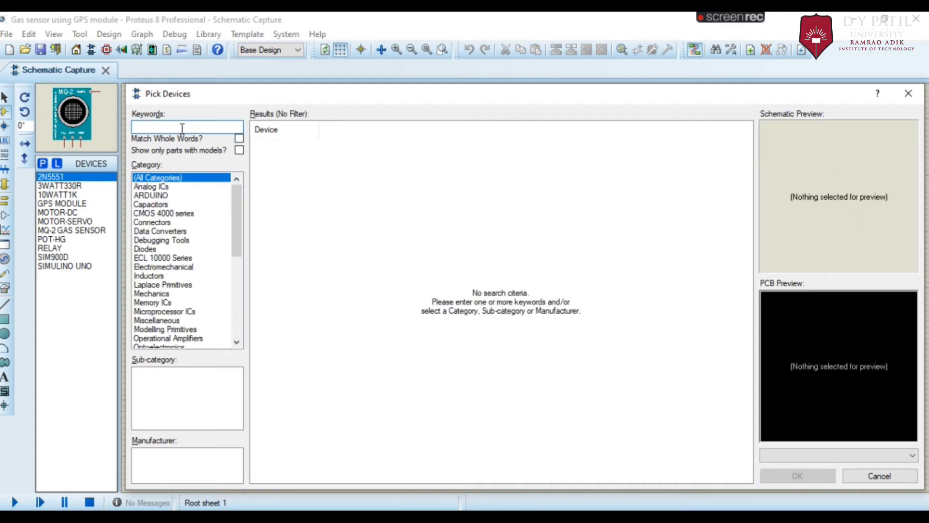
type("lm01")
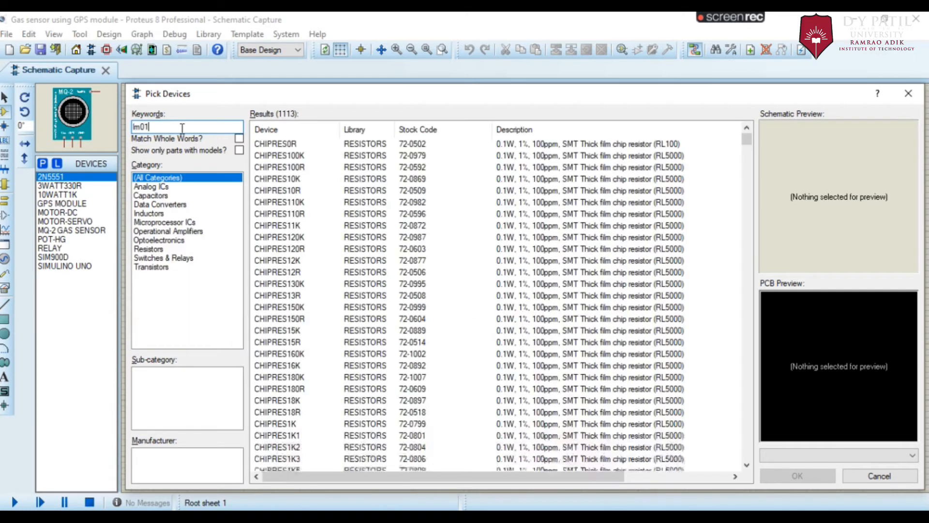
type("6l")
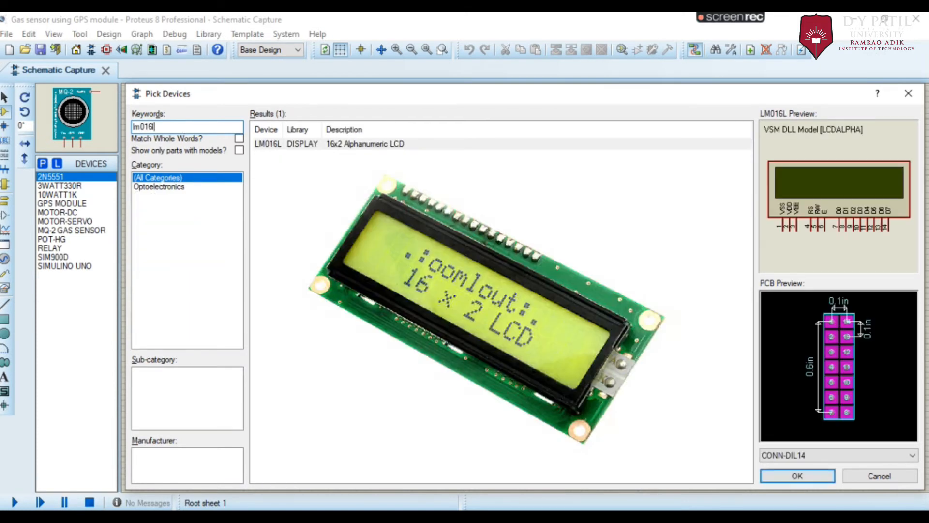
left_click(263, 145)
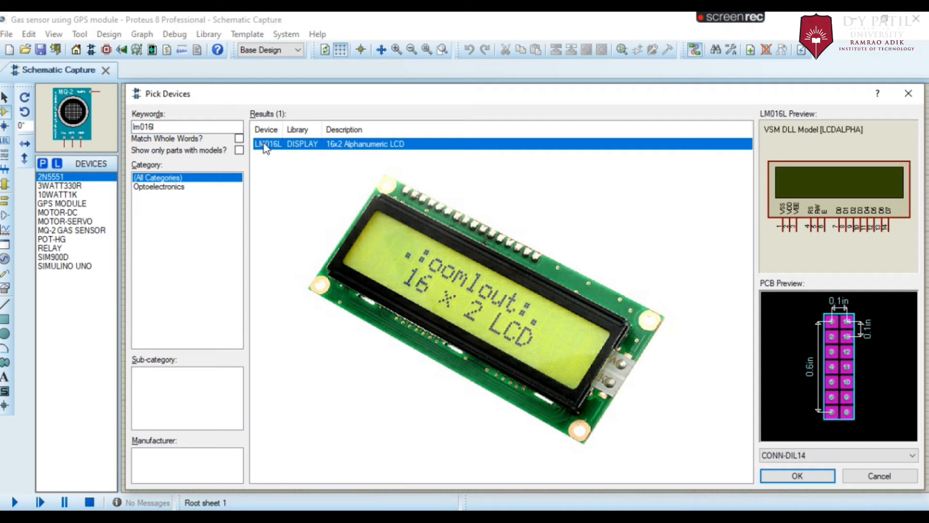
double_click(265, 149)
Step: Search the device library for "led red" and add the animated LED-RED model from the ACTIVE library
left_click(183, 125)
key("BackSpace")
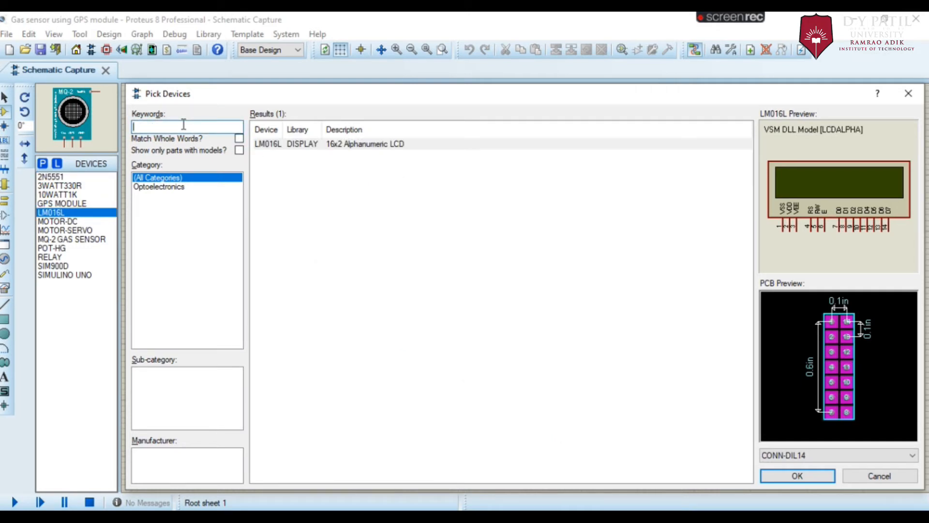
type("led red")
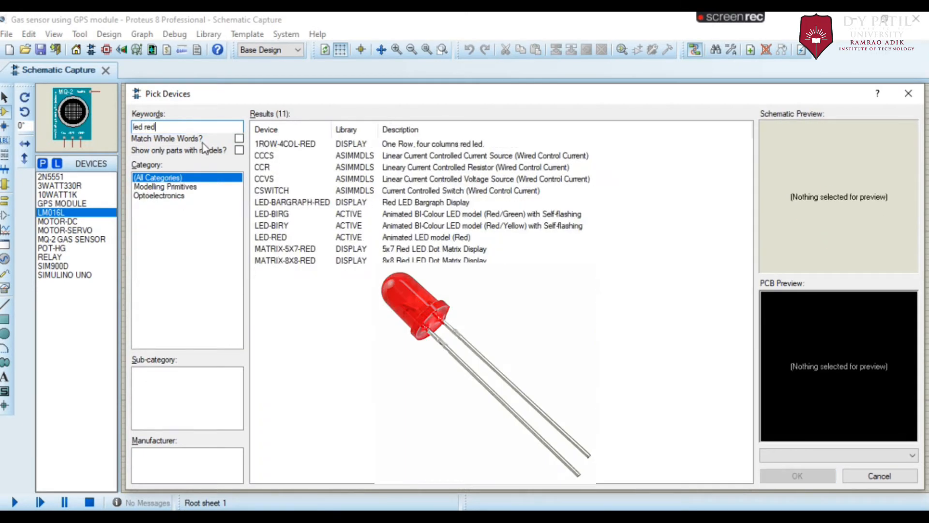
left_click(293, 238)
double_click(293, 238)
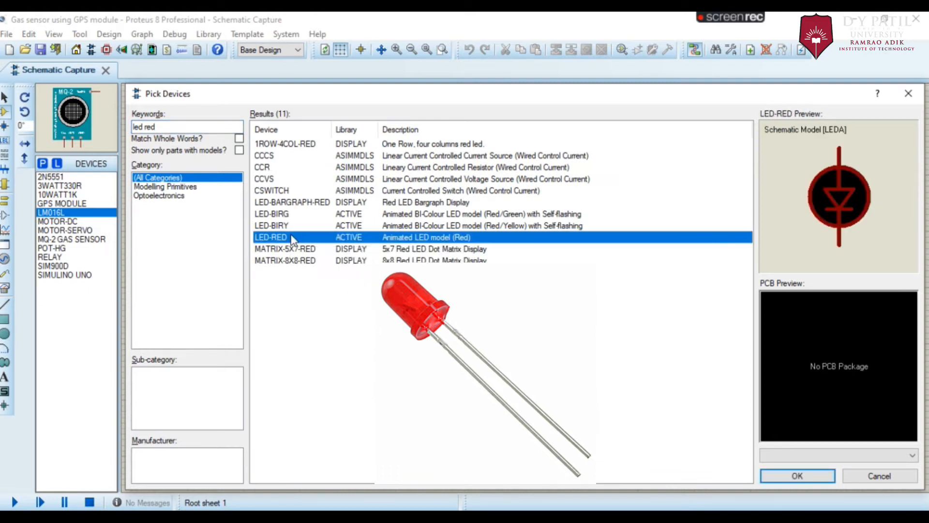
Step: Change the library search to "lm35" and add the LM35 temperature sensor from the NATDAC library
left_click(169, 127)
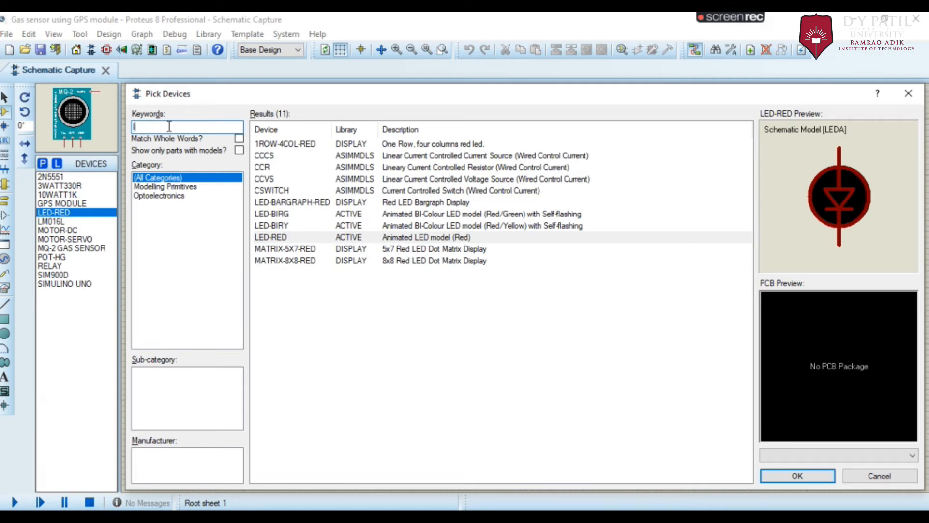
key("BackSpace")
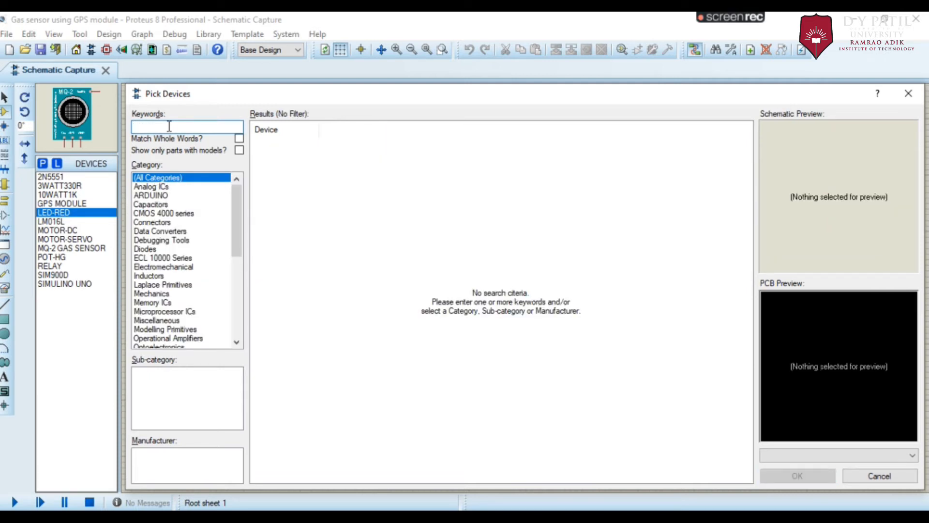
type("lm35")
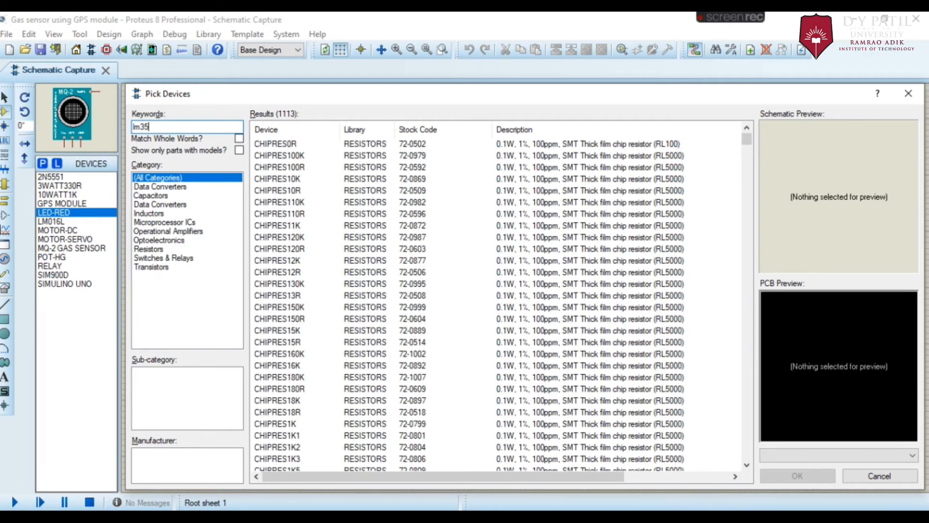
double_click(283, 144)
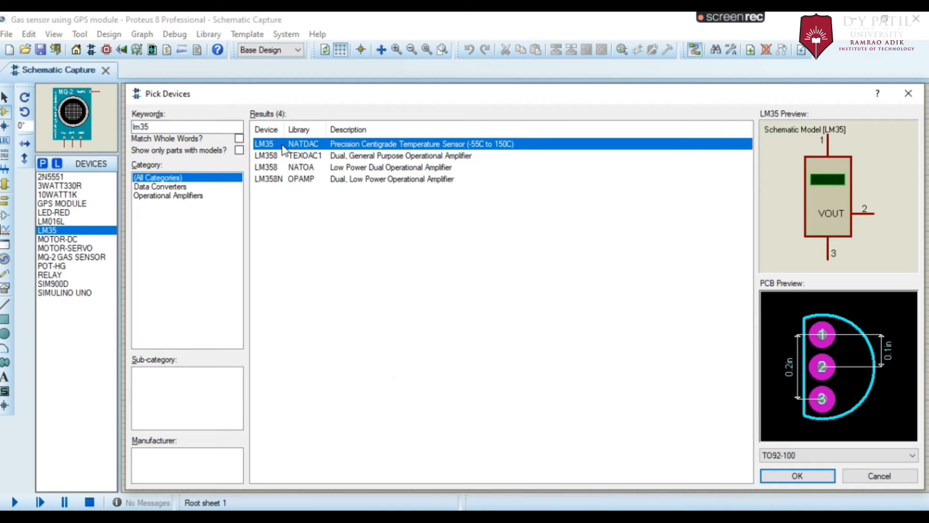
Step: Search the device library for "speaker", add the generic SPEAKER from the DEVICE library, and finish picking devices
left_click(154, 126)
key("BackSpace")
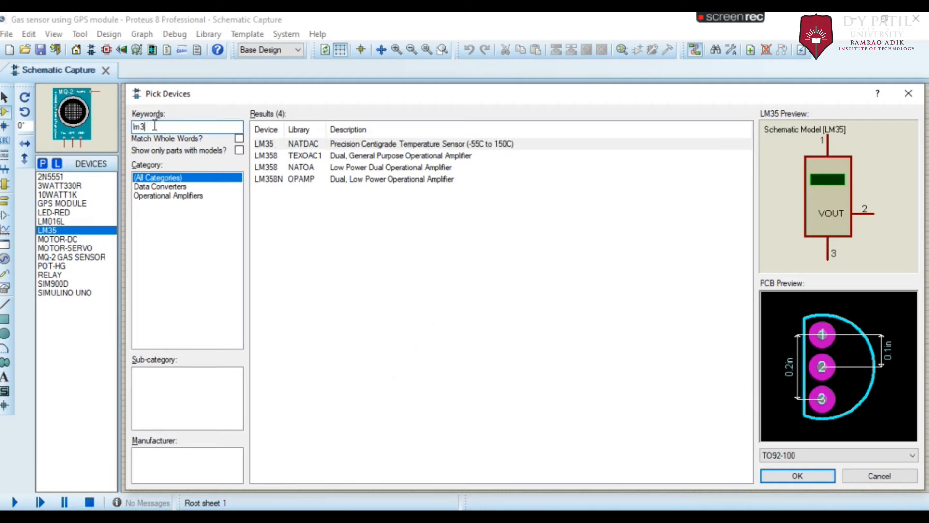
type("speake")
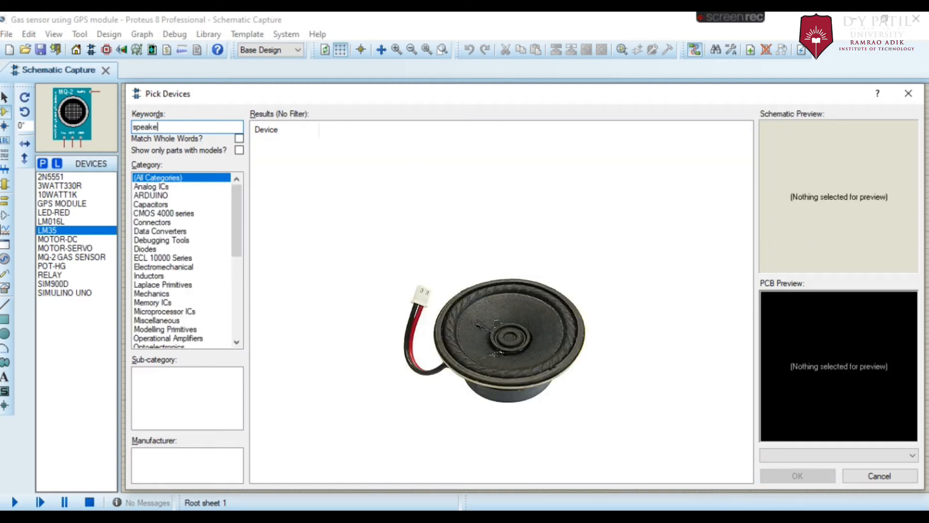
type("r")
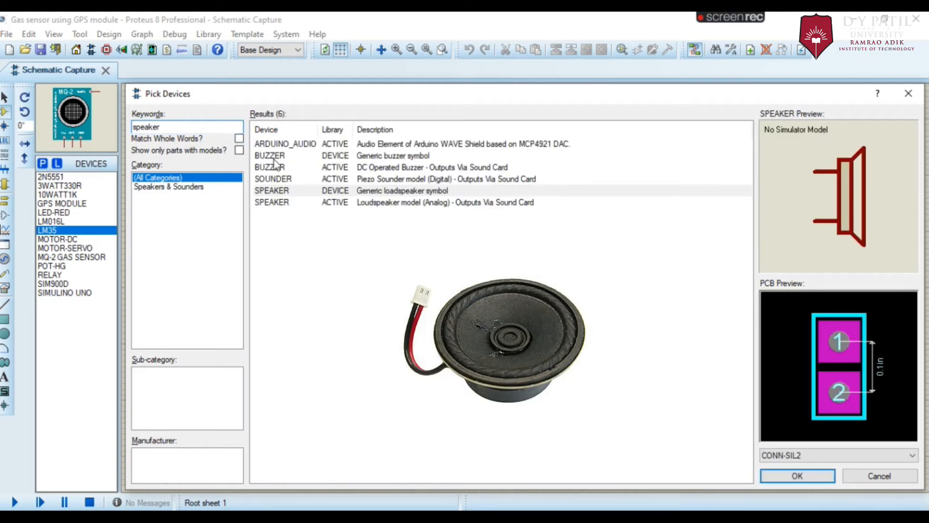
left_click(284, 197)
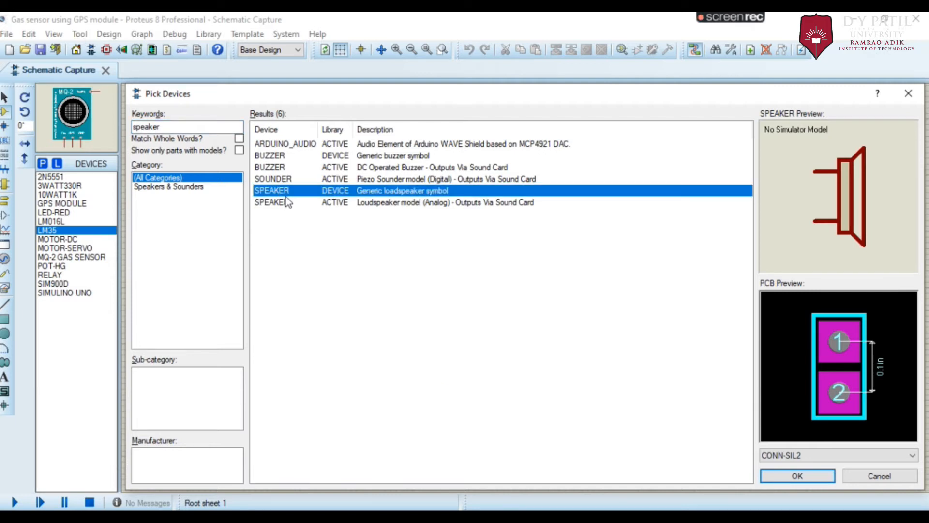
double_click(286, 196)
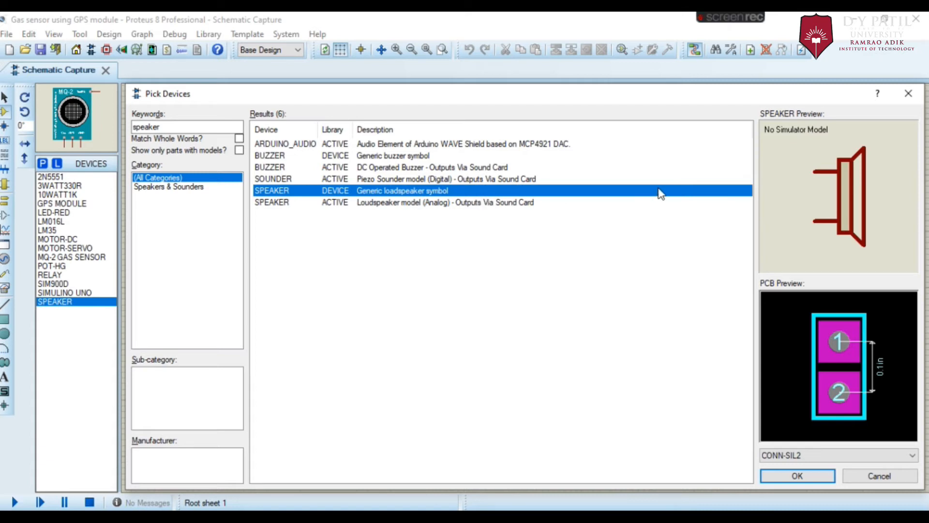
left_click(797, 474)
left_click(737, 19)
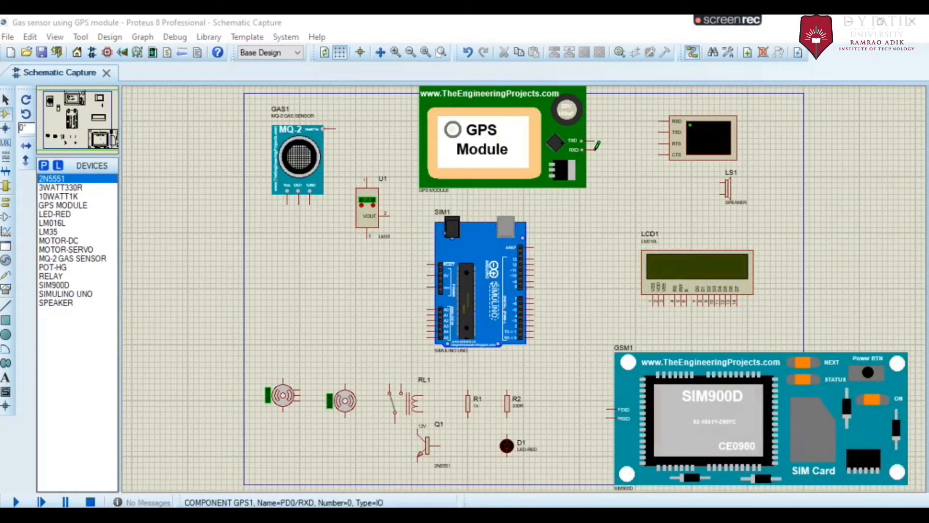
Step: Wire the GPS module's RXD pin to the Arduino's RX 0 pin (D0)
left_click(595, 150)
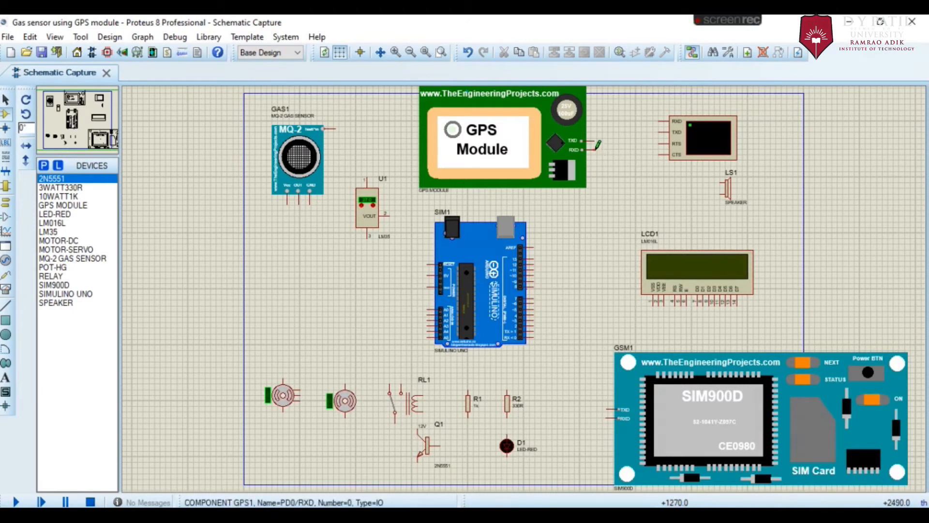
left_click(596, 149)
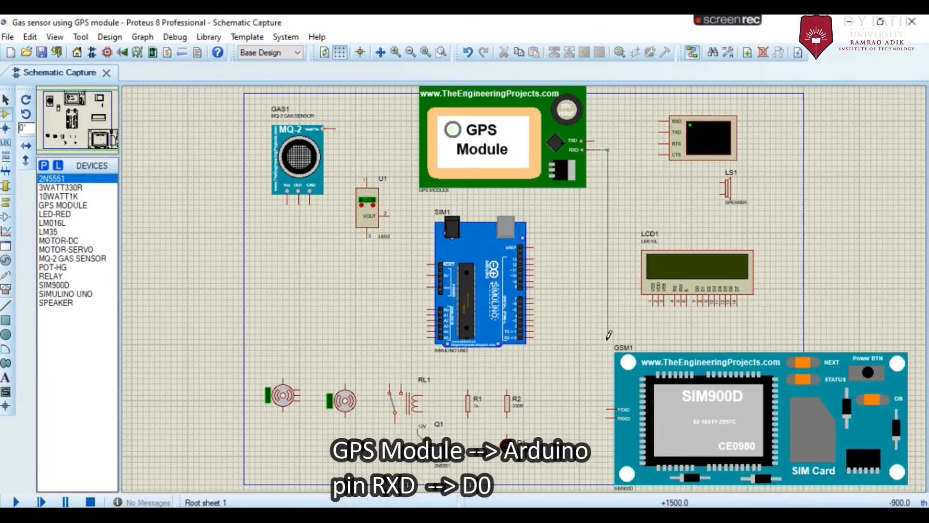
left_click(536, 335)
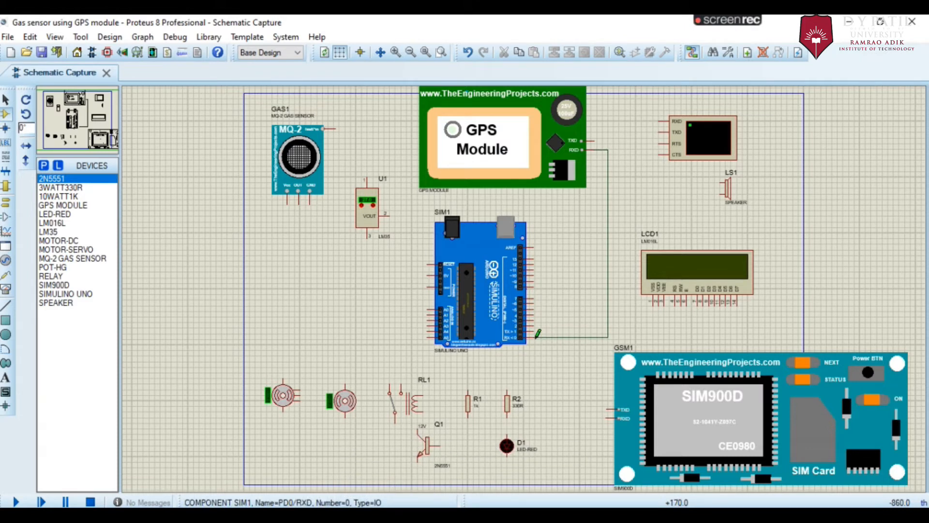
Step: Wire pin 1 (VSS) of the LM016L LCD to its pin 5 (RW), routing the wire below the display
left_click(654, 304)
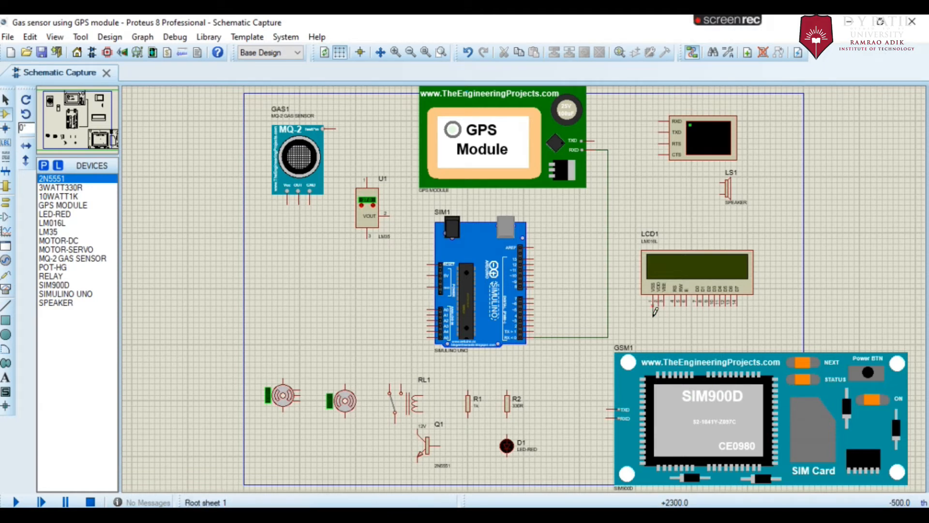
left_click(684, 302)
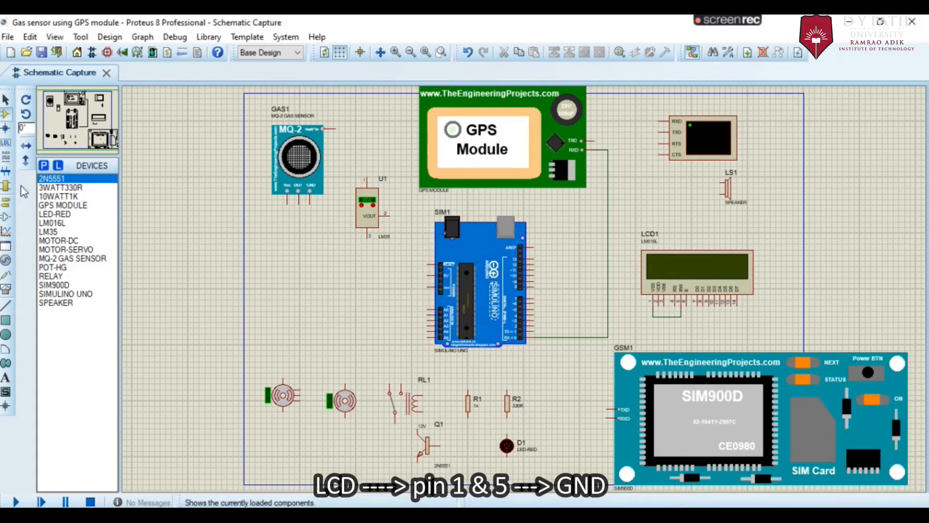
Step: Place a ground terminal below the LCD and connect it to the wire joining LCD pins 1 and 5
left_click(8, 201)
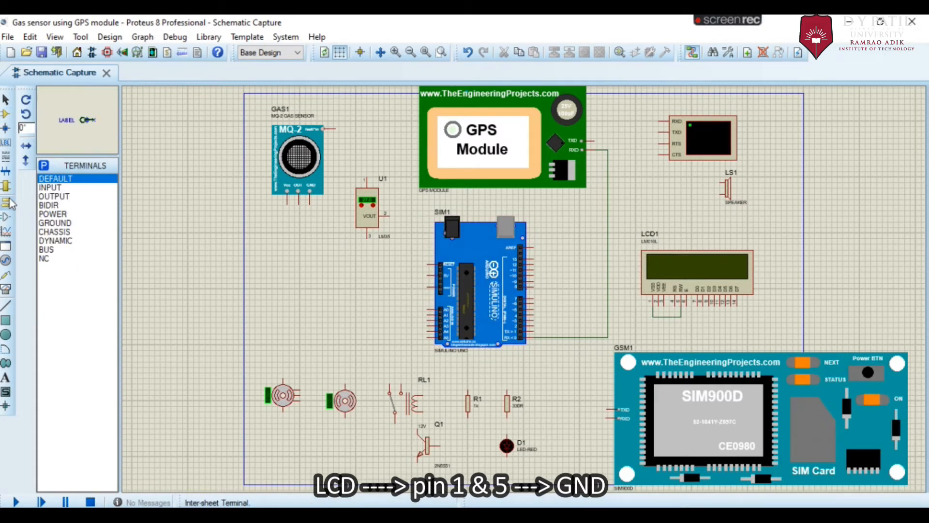
left_click(54, 223)
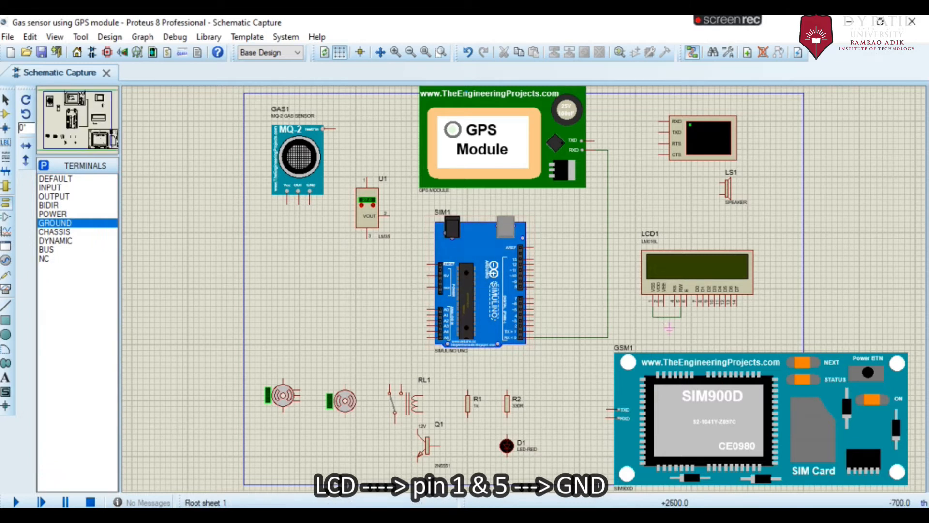
left_click(668, 328)
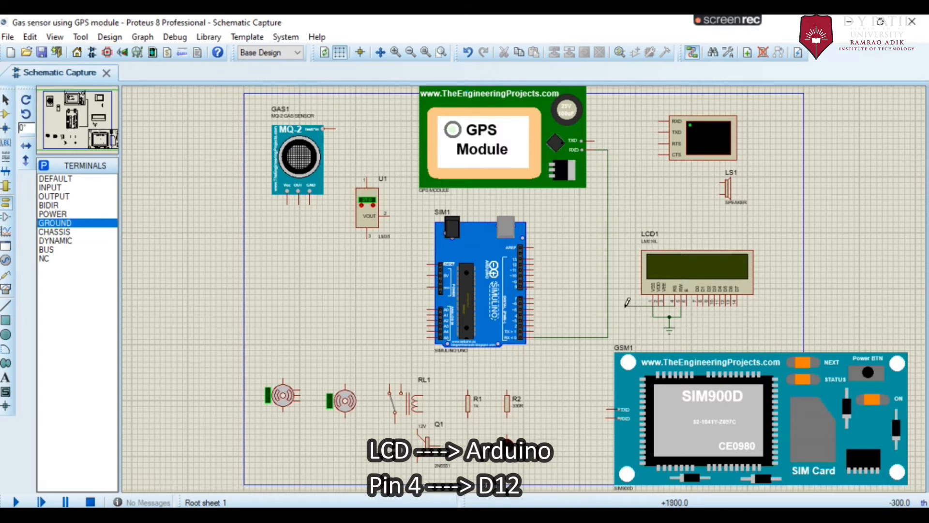
Step: Wire LCD pin 4 (RS) to Arduino pin D12 and LCD pin 6 (E) to Arduino pin D11
left_click(569, 306)
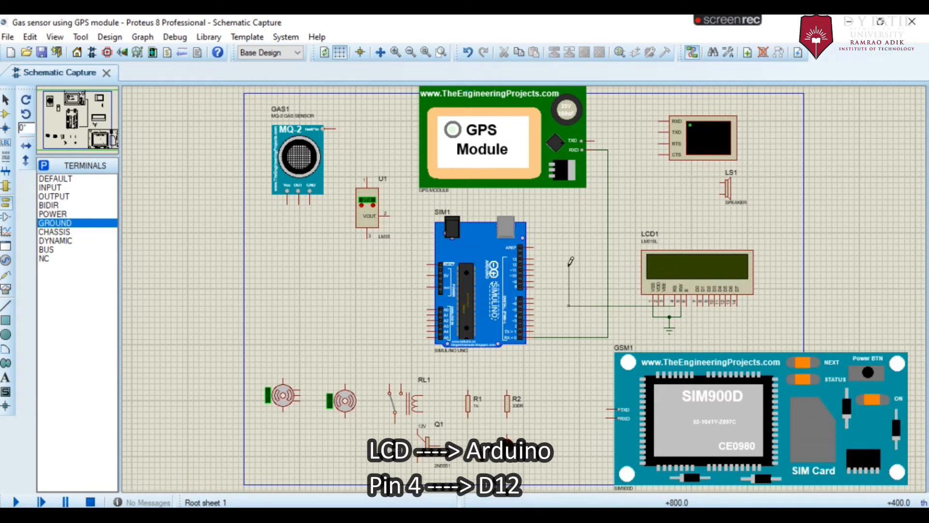
left_click(535, 263)
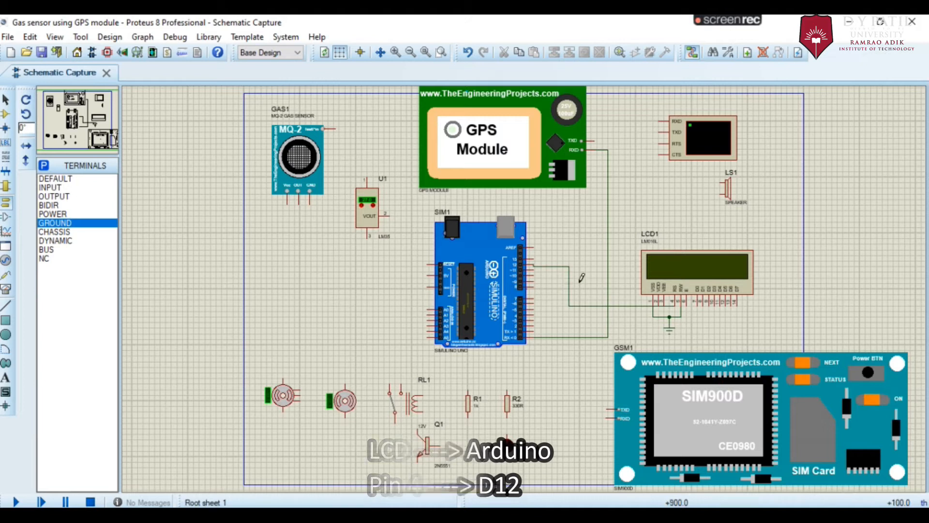
left_click(668, 317)
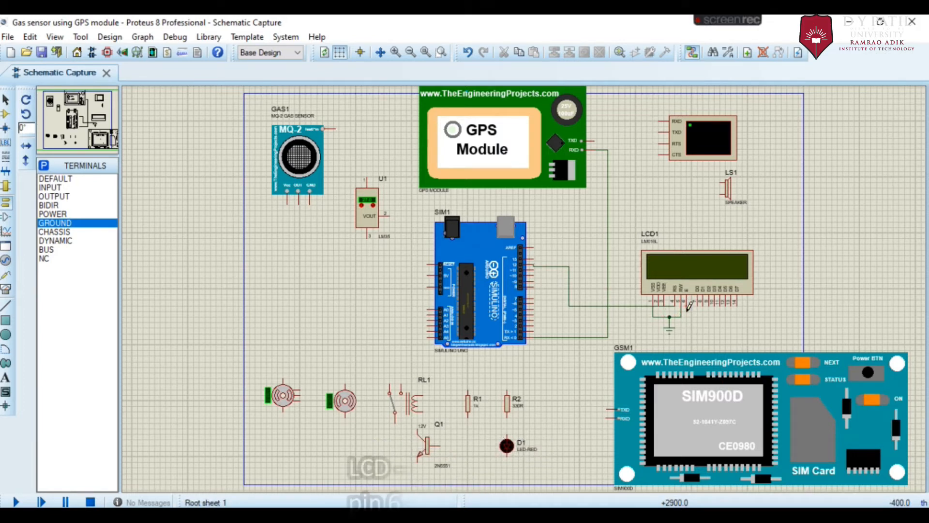
left_click(654, 304)
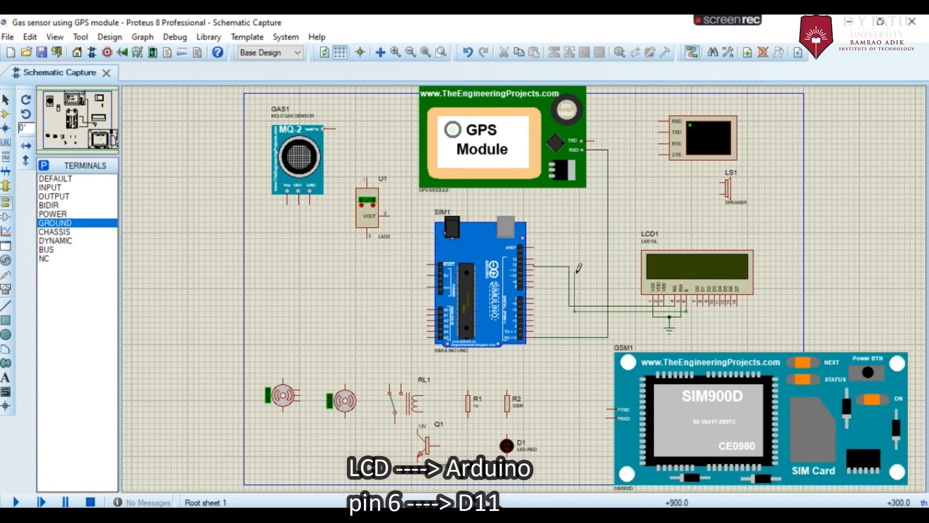
left_click(534, 263)
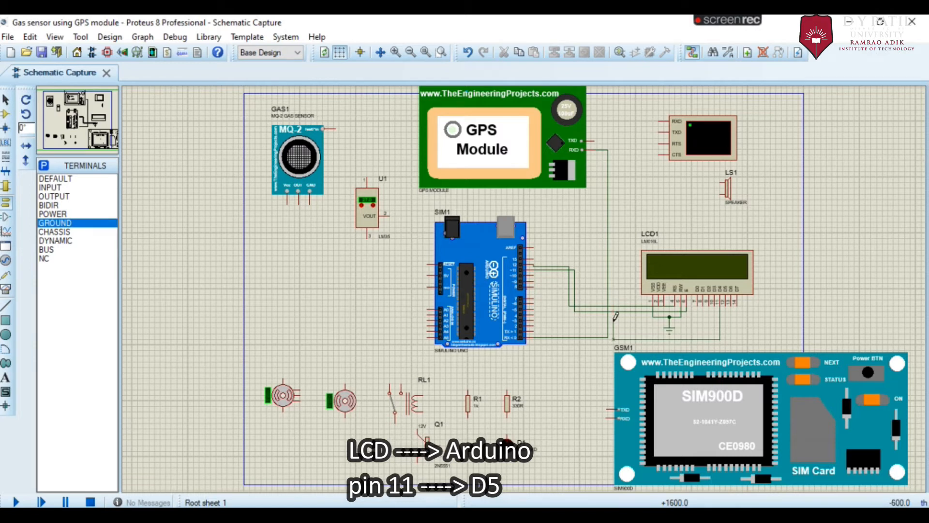
Step: Wire LCD data pins 11, 12, 13 and 14 to Arduino pins D5, D4, D3 and D2 respectively
left_click(538, 311)
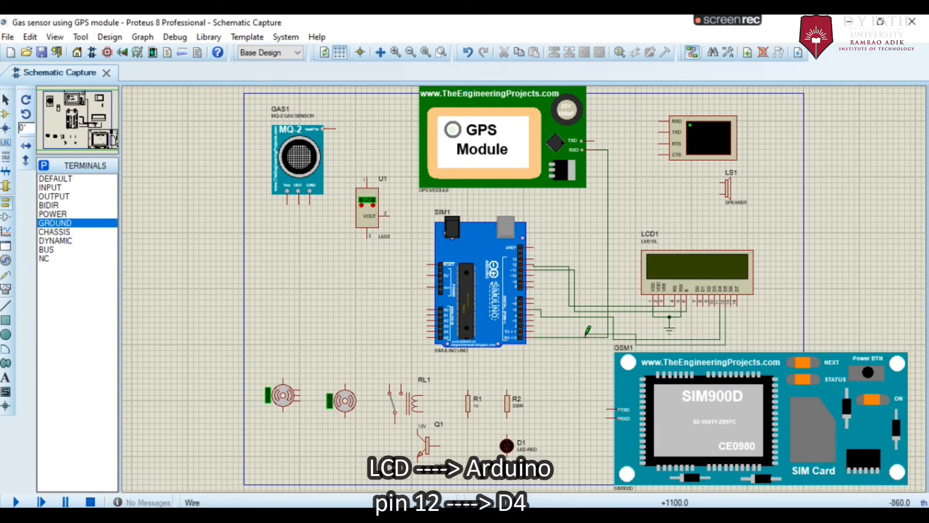
left_click(539, 310)
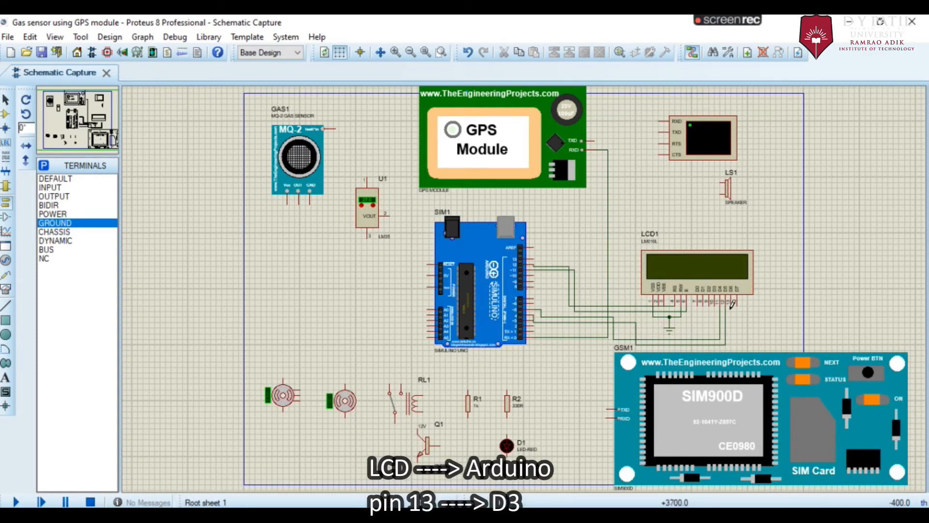
left_click(732, 304)
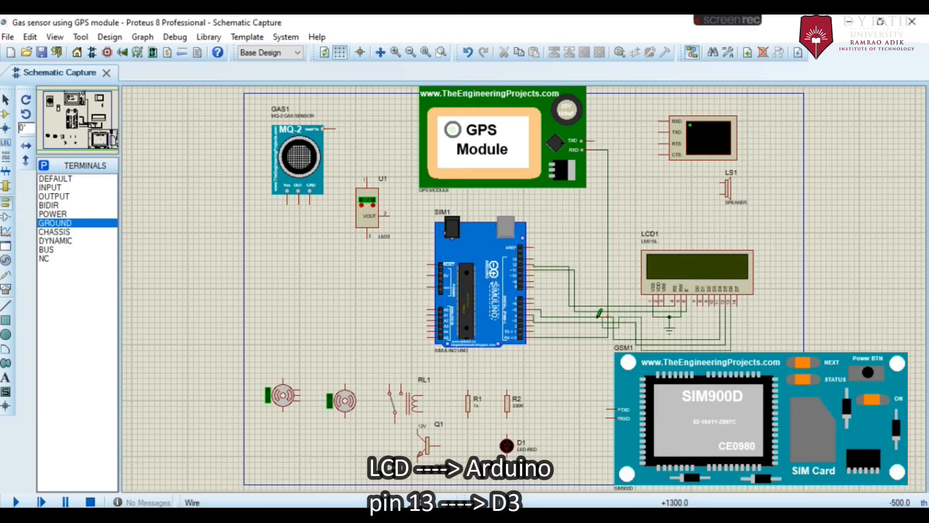
left_click(535, 318)
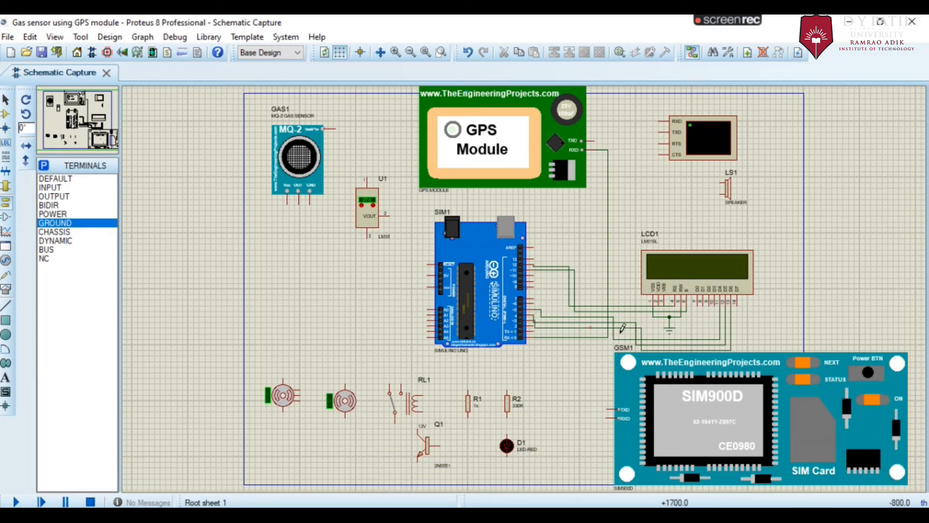
left_click(735, 304)
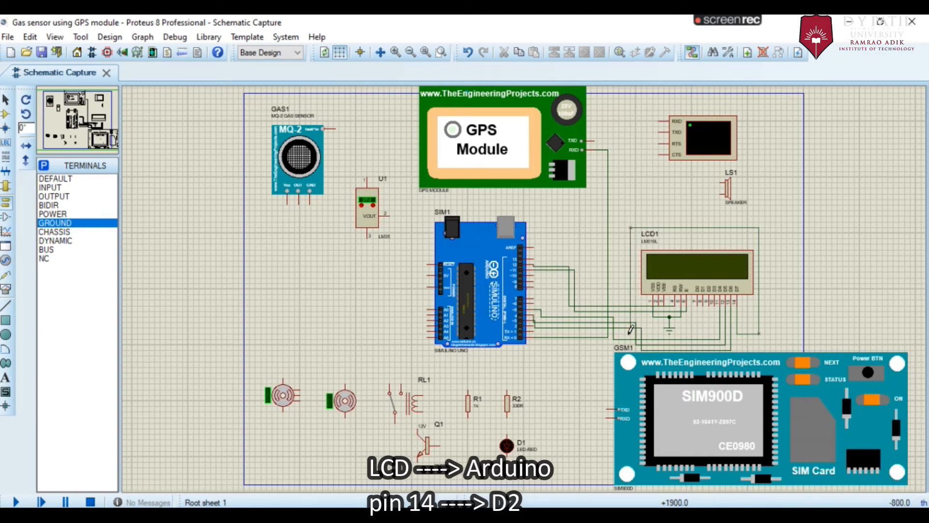
left_click(536, 319)
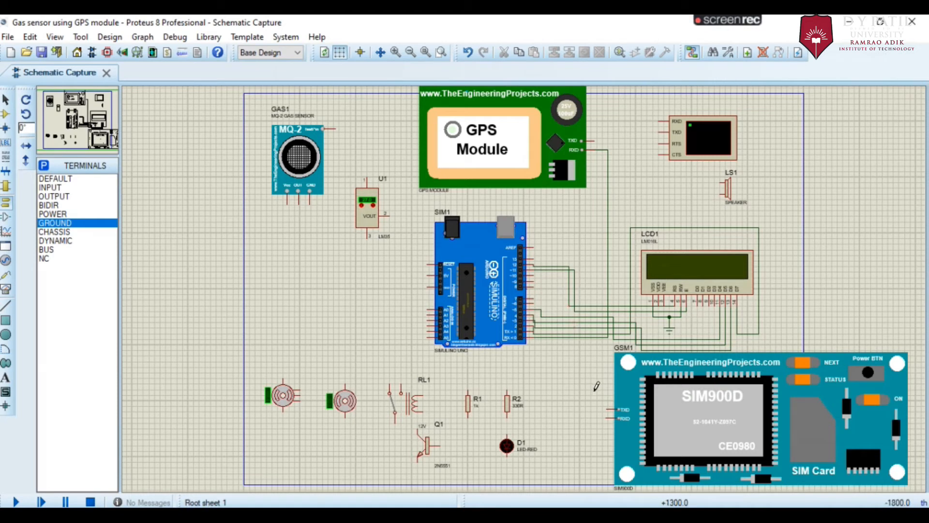
Step: Wire the SIM900D GSM module's RXD pin to the Arduino's serial pins
left_click(601, 415)
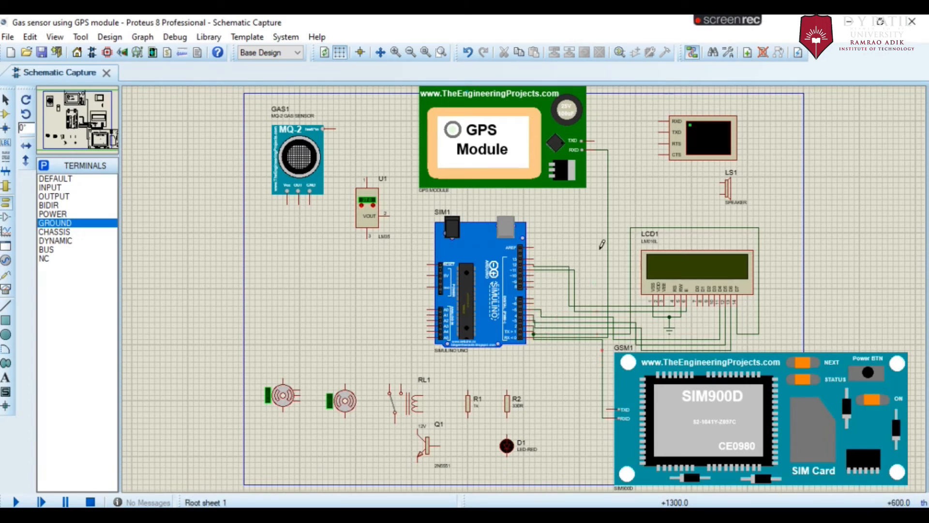
mouse_move(720, 27)
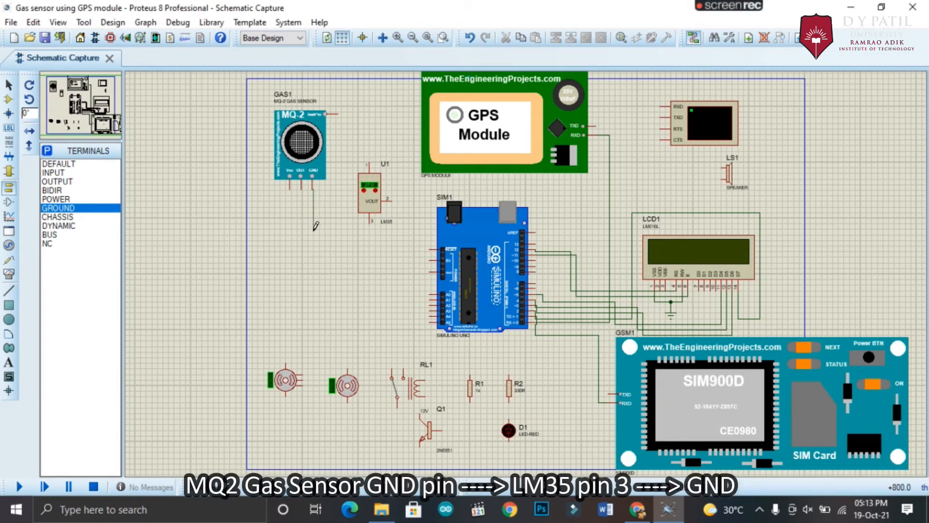
Step: Wire the MQ-2 gas sensor's GND pin to LM35 pin 3 and connect a ground terminal to that wire
left_click(370, 226)
left_click(70, 211)
left_click(341, 246)
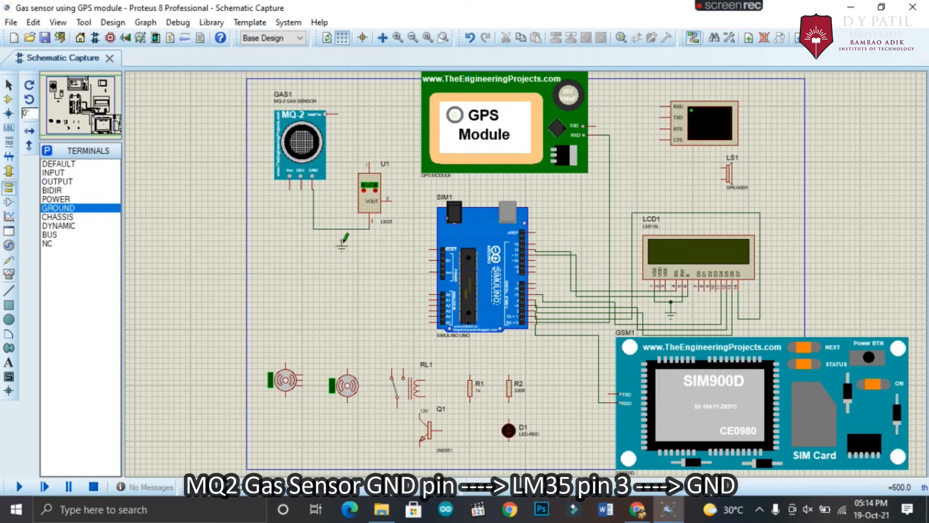
left_click(342, 229)
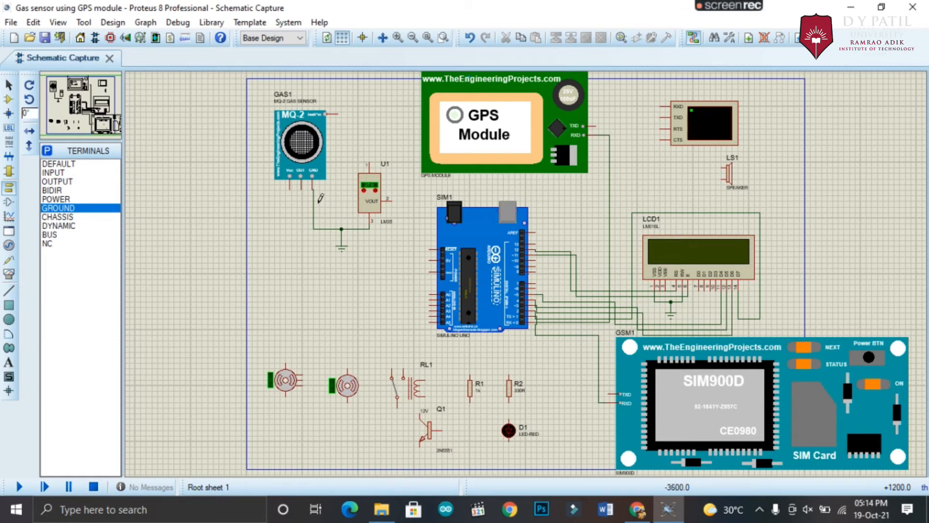
Step: Wire the MQ-2 sensor's test pin to LM35 pin 1 and connect a power terminal to the corner of that wire
left_click(337, 112)
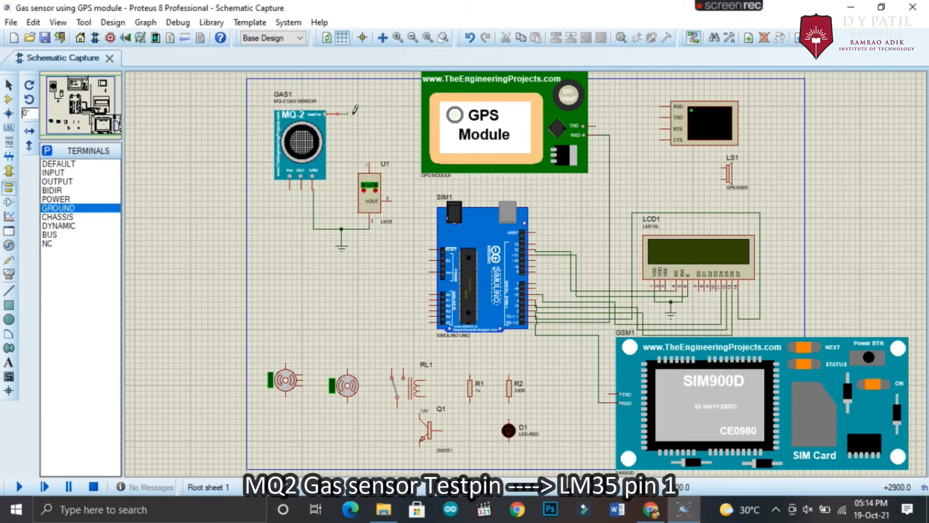
left_click(365, 161)
left_click(55, 199)
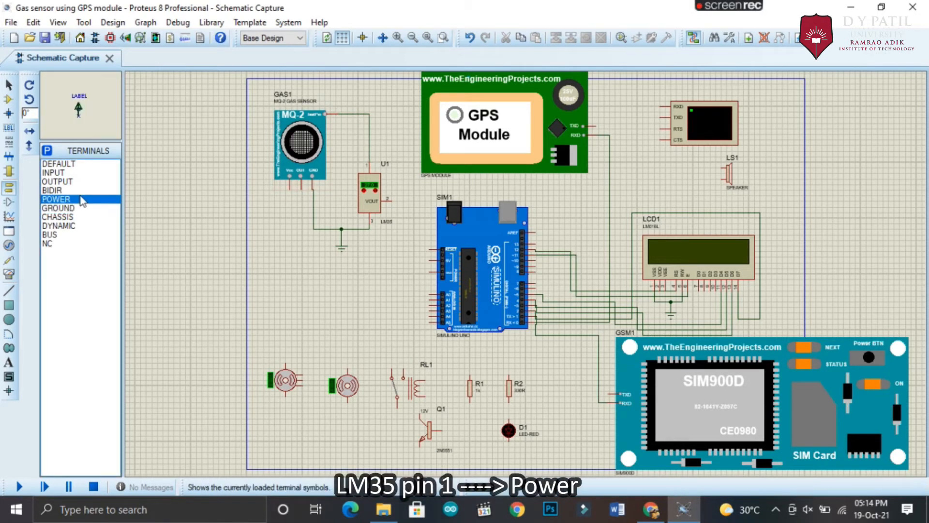
left_click(370, 93)
left_click(370, 89)
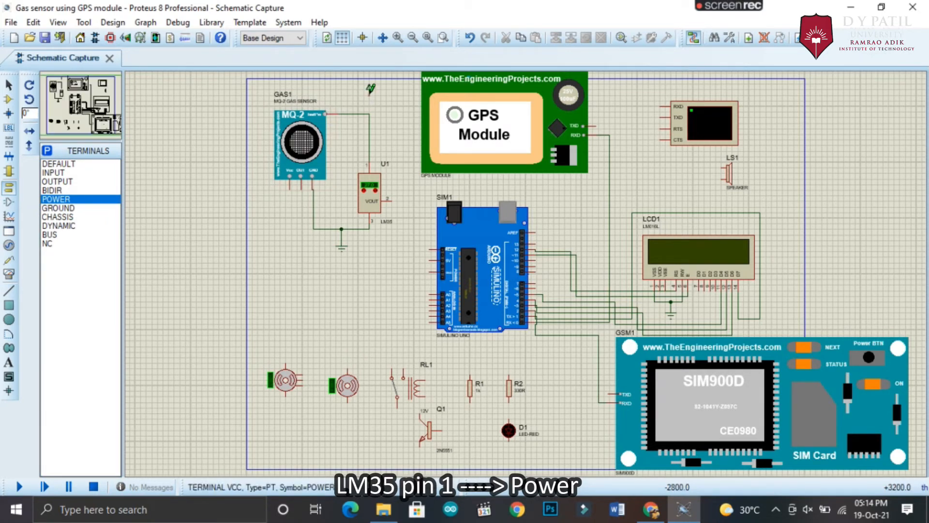
left_click(370, 94)
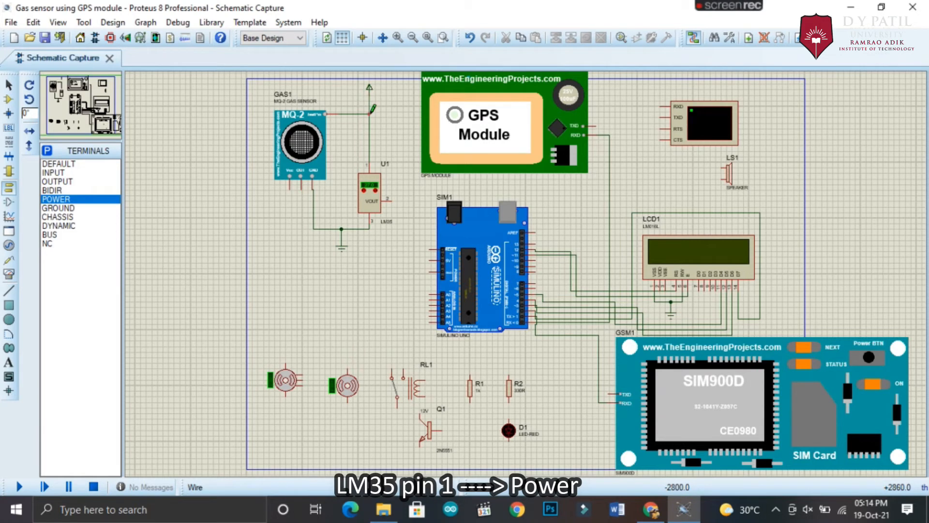
left_click(369, 114)
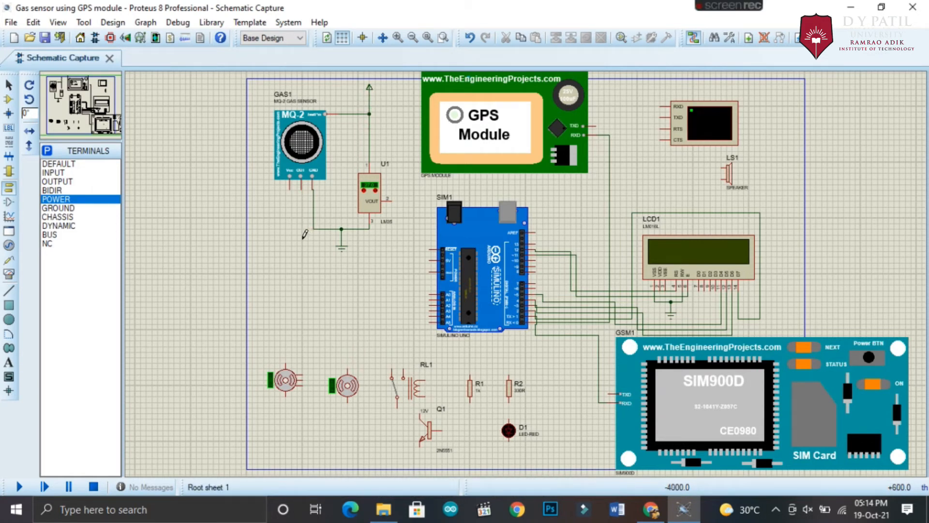
Step: Place a second power terminal beside the MQ-2 gas sensor and wire the sensor's Vcc pin to it
left_click(264, 211)
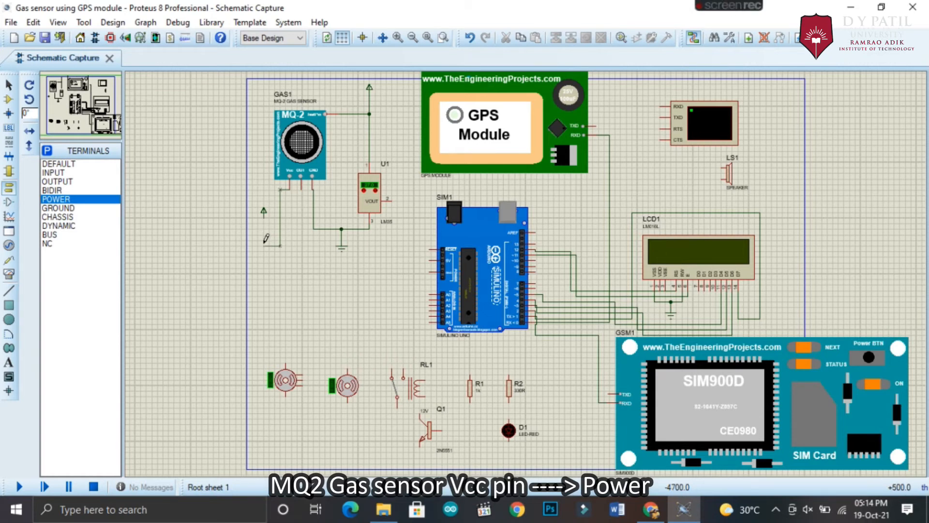
left_click(264, 212)
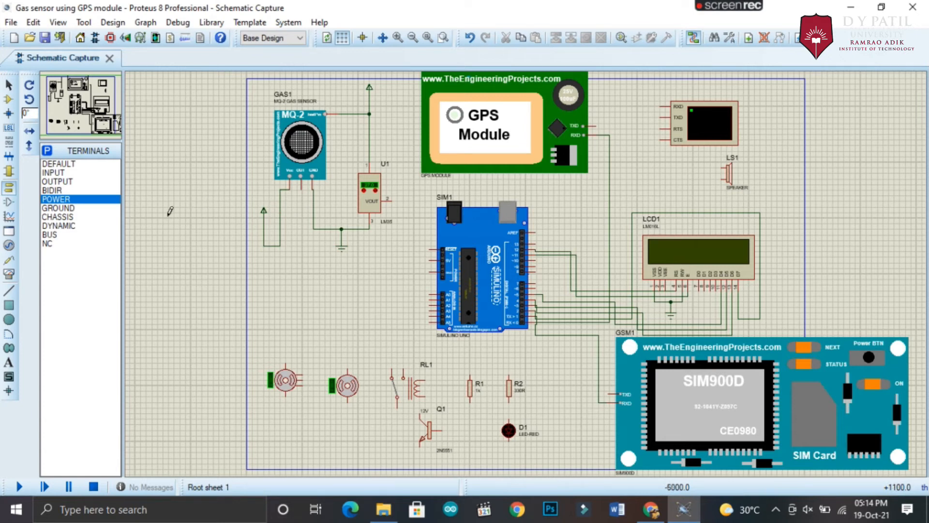
Step: Place a POT-HG potentiometer below the MQ-2 gas sensor and wire the sensor's OUT pin to the potentiometer's upper end
left_click(9, 98)
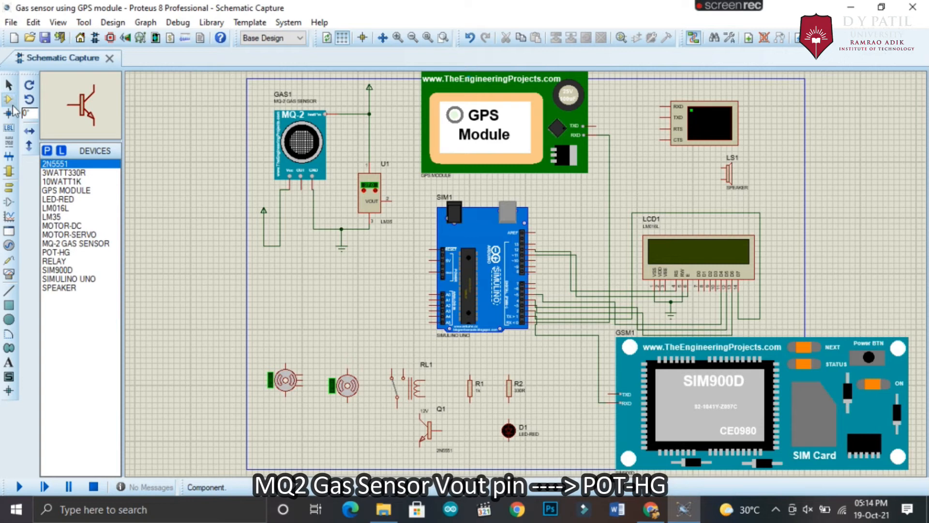
left_click(62, 254)
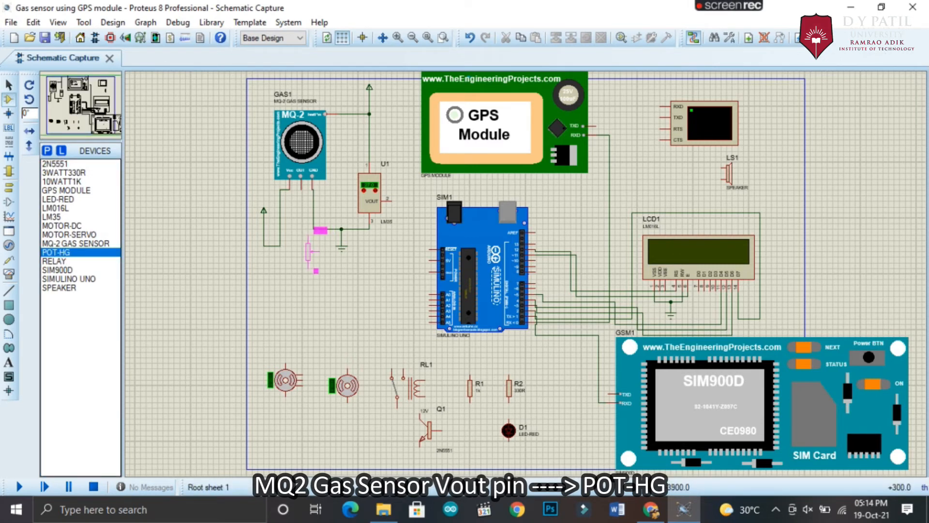
left_click(309, 258)
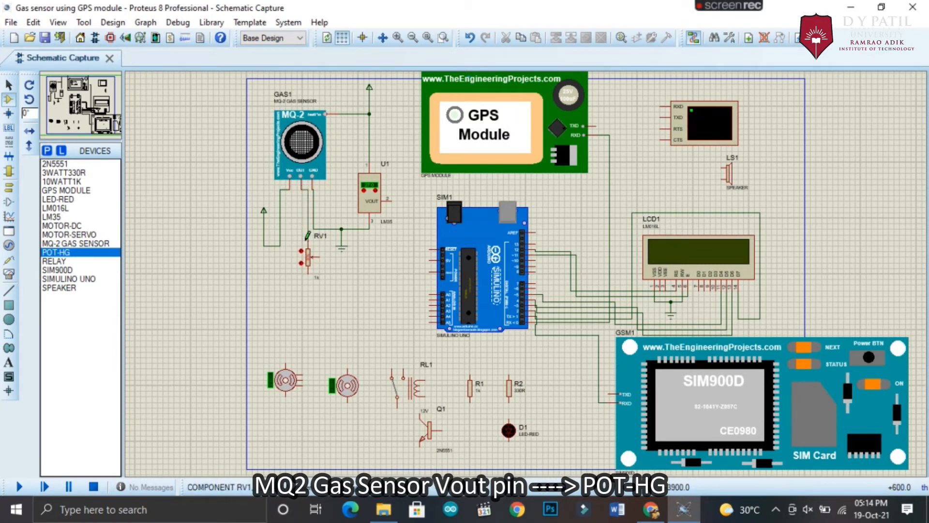
left_click(308, 235)
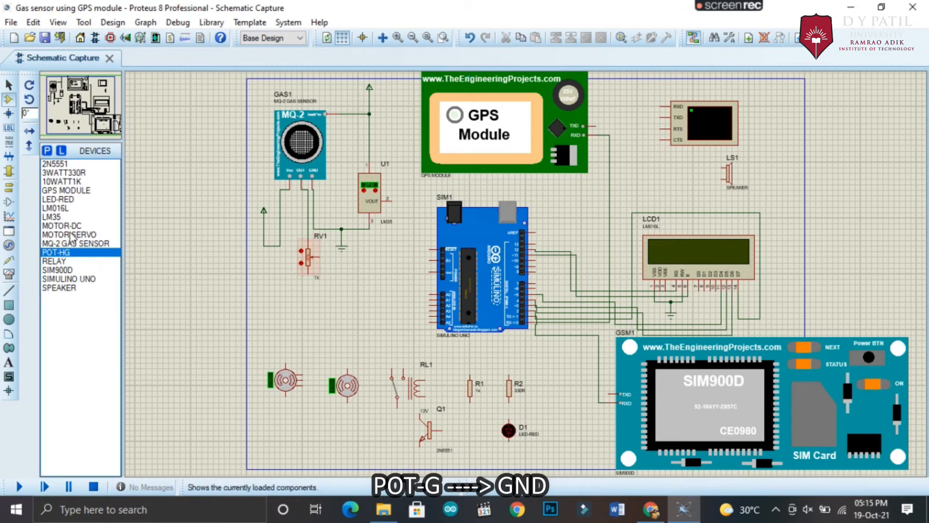
Step: Connect the potentiometer's lower end to a new ground terminal and wire its wiper to Arduino pin A1
left_click(9, 187)
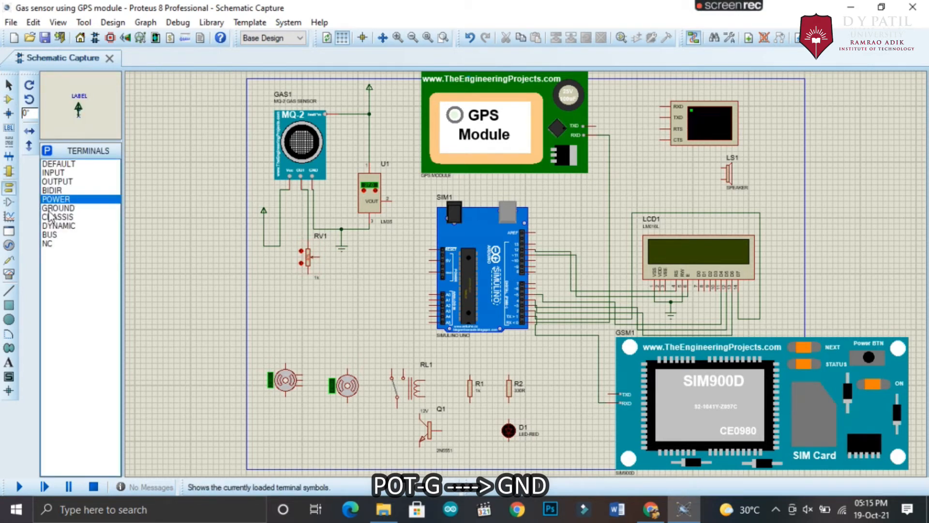
left_click(49, 209)
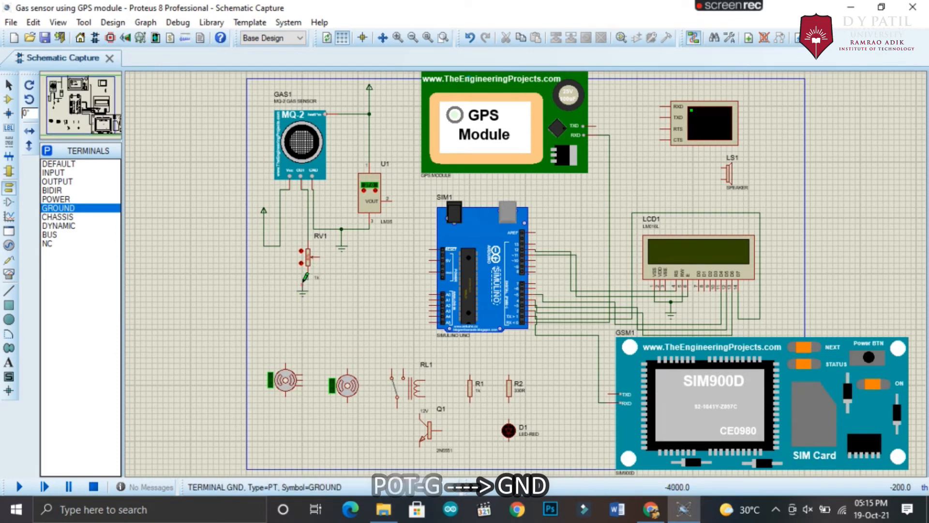
left_click(319, 255)
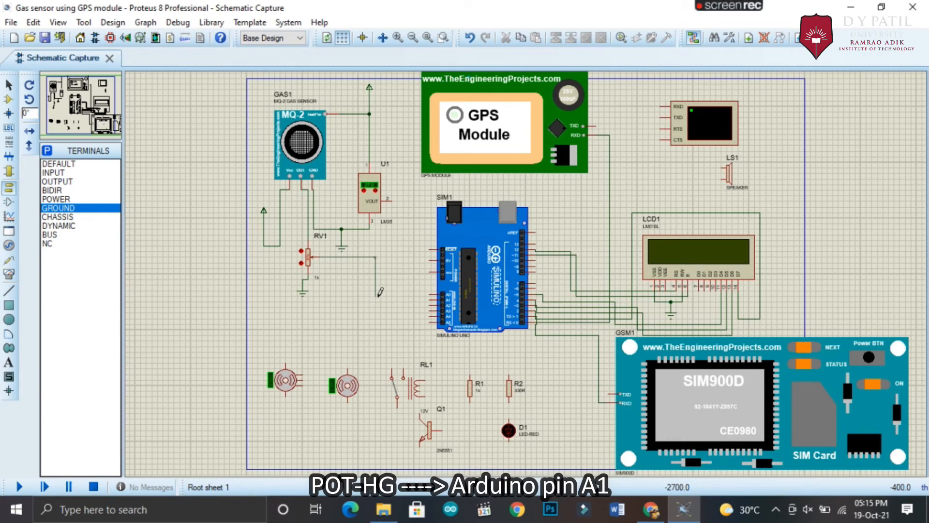
left_click(430, 297)
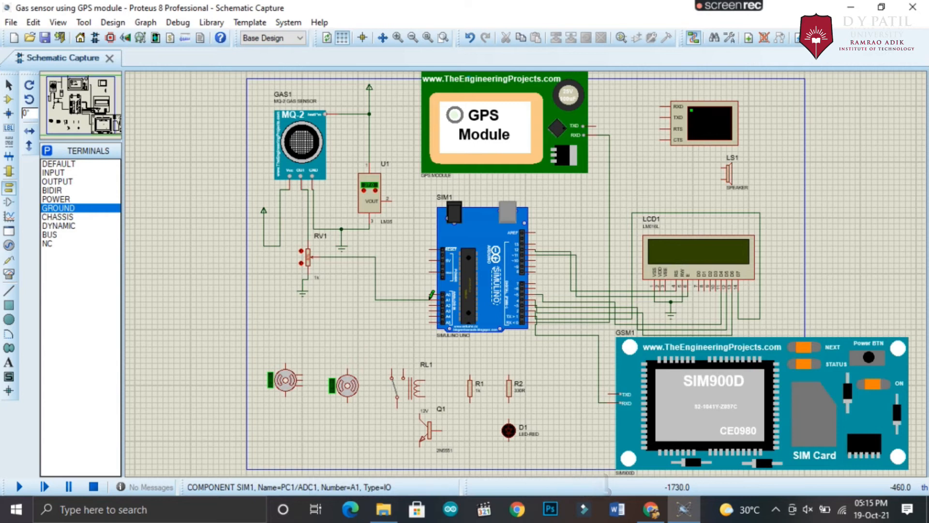
Step: Wire the LM35's VOUT pin 2 to Arduino pin A0
left_click(400, 196)
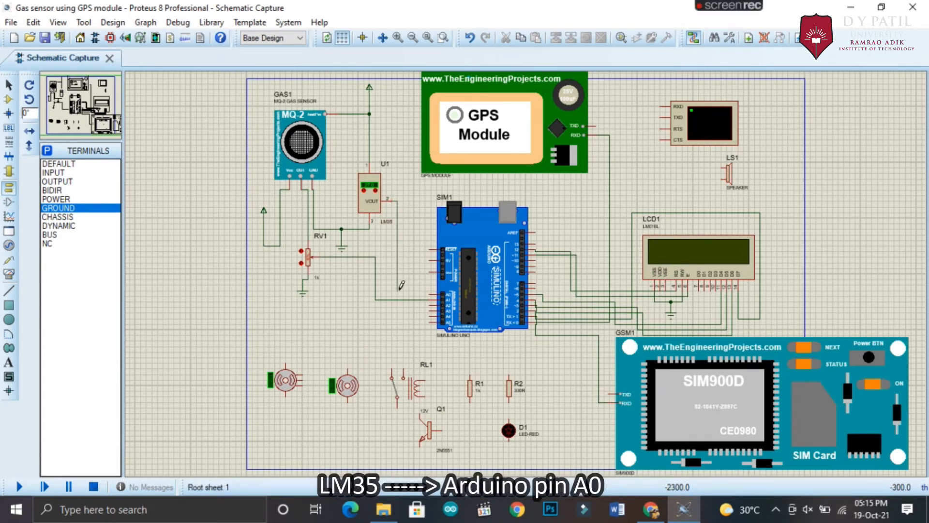
left_click(429, 293)
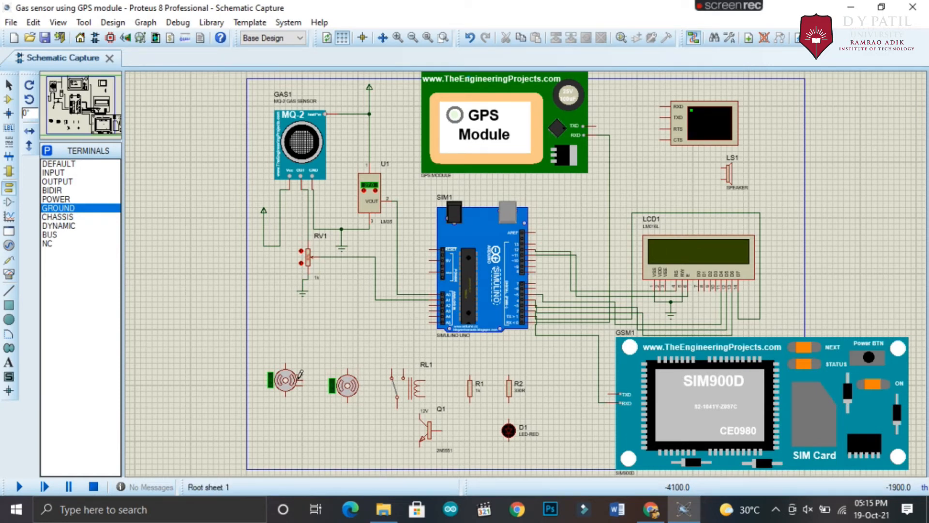
Step: Move the servo motor slightly down, level with the DC motor, and wire relay RL1's normally open contact to the DC motor's upper terminal
left_click_drag(288, 385, 288, 394)
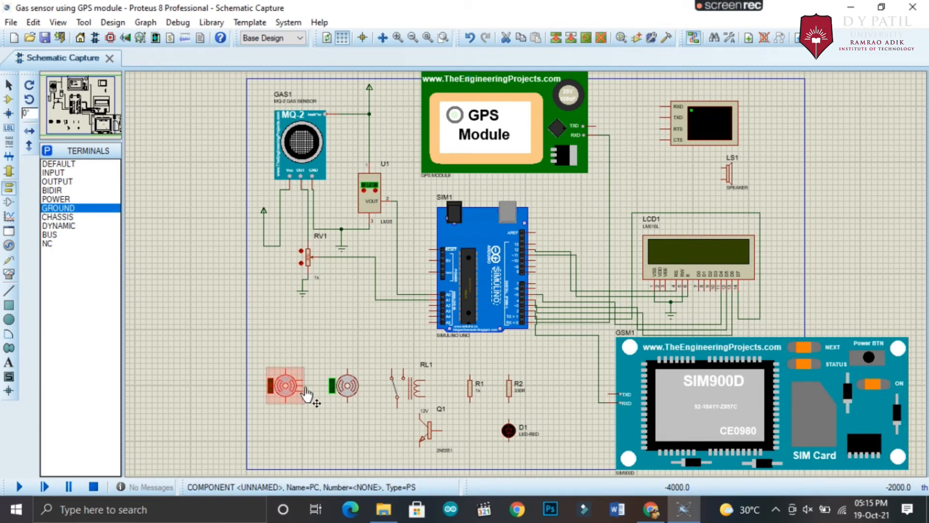
left_click(368, 402)
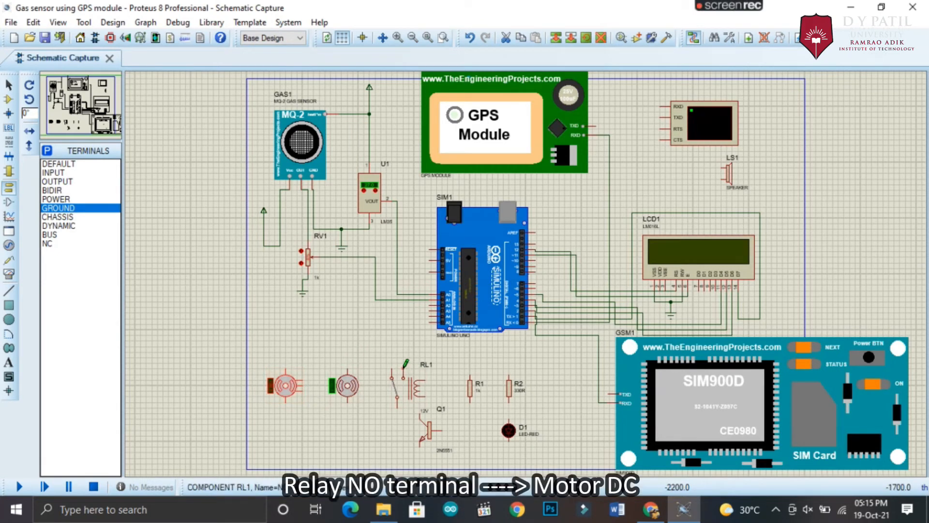
left_click(404, 364)
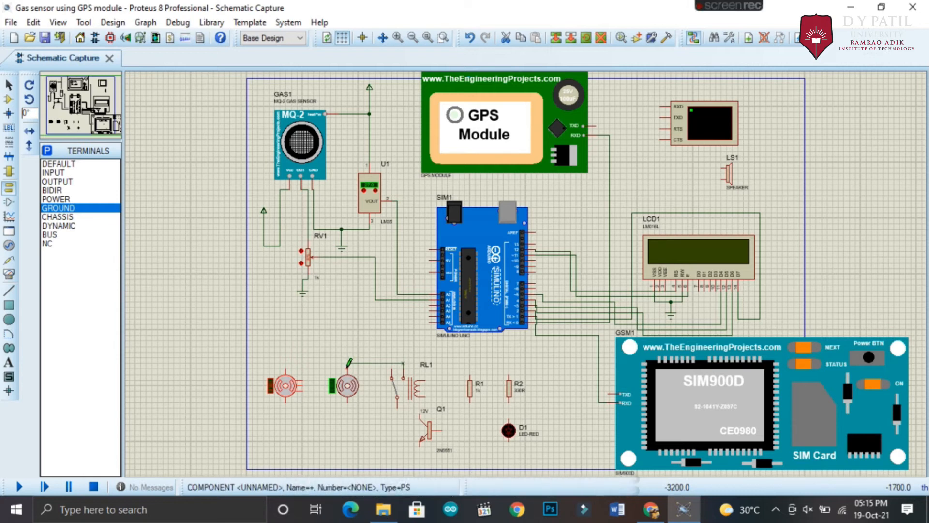
left_click(347, 364)
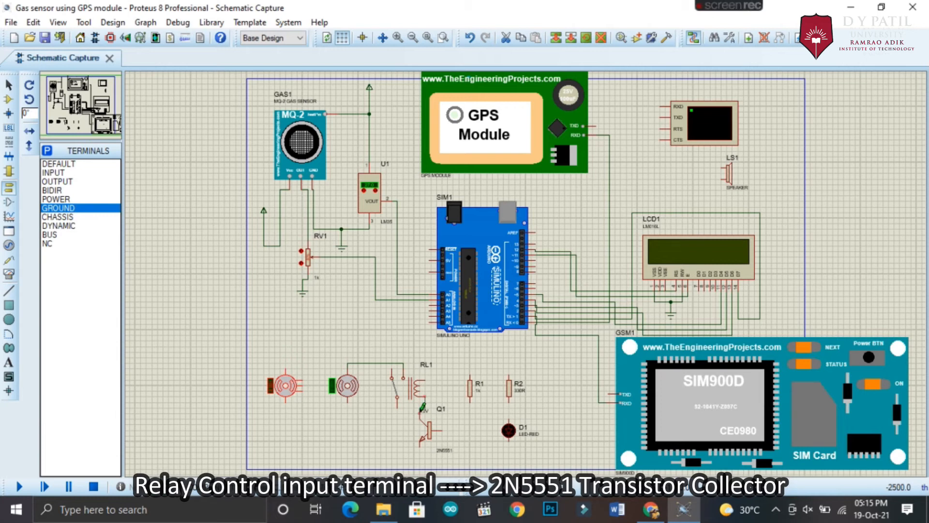
Step: Wire the relay coil's lower end to the 2N5551 transistor's collector and the transistor's base to the lower end of the 1k resistor R1
left_click(422, 406)
left_click(423, 419)
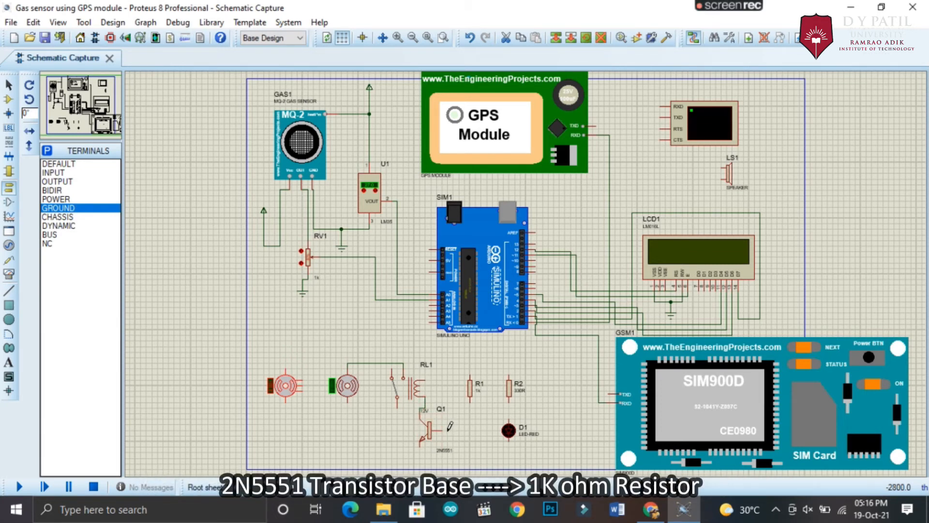
left_click(444, 428)
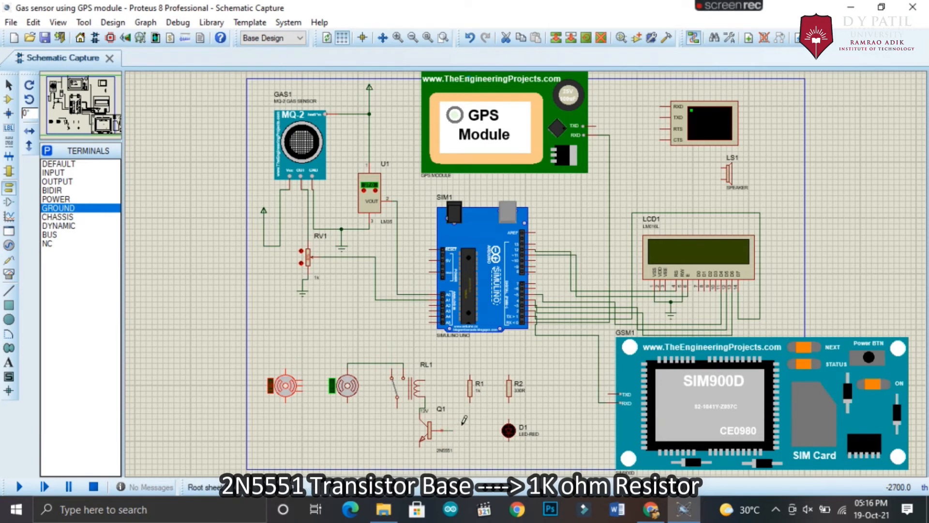
left_click(471, 401)
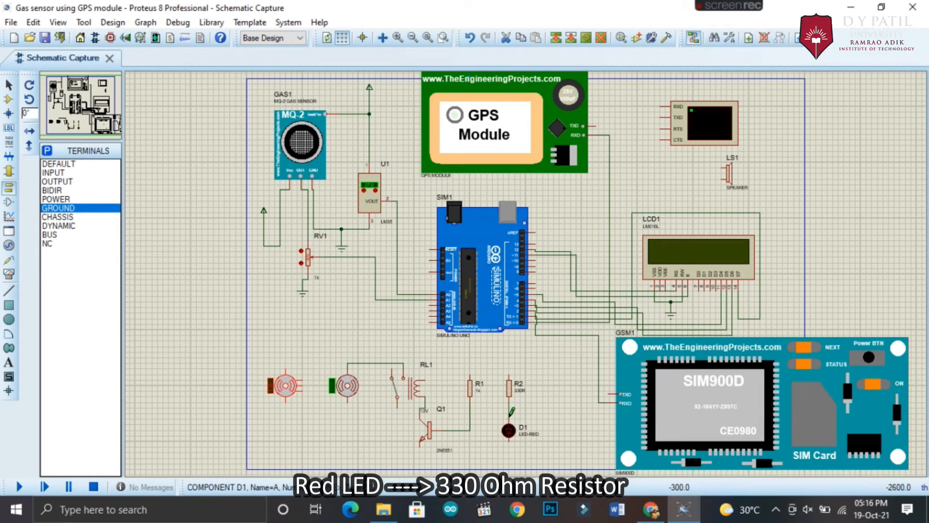
Step: Wire LED D1's anode to the 330R resistor R2, and connect the servo motor's terminal 1 to a new power terminal above it
left_click(509, 415)
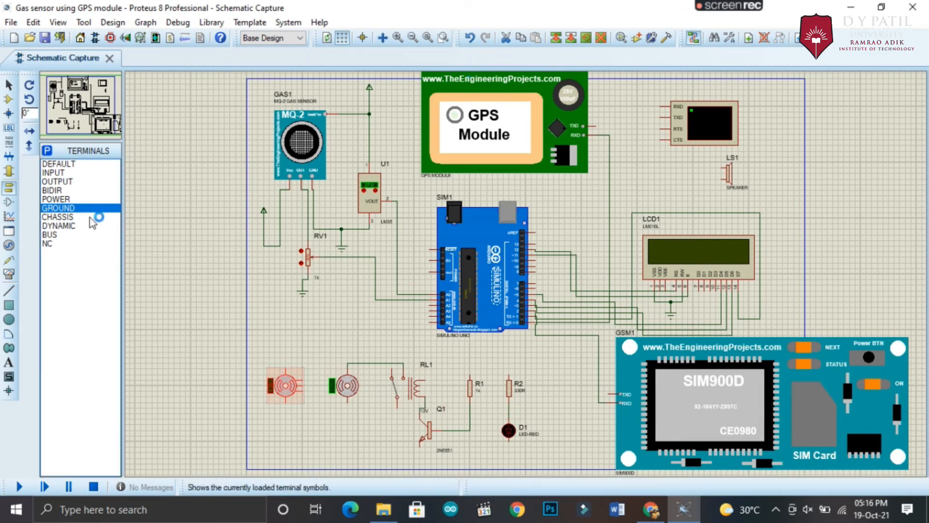
left_click(83, 199)
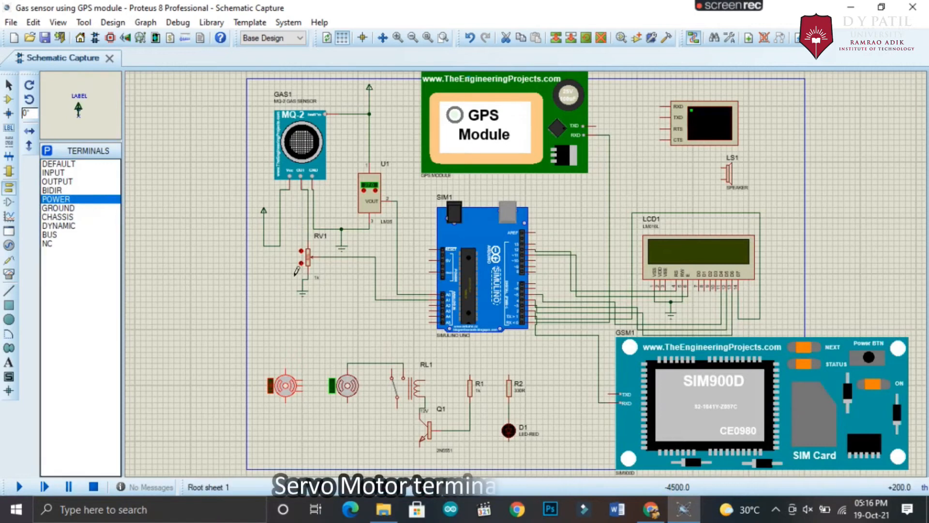
left_click(308, 345)
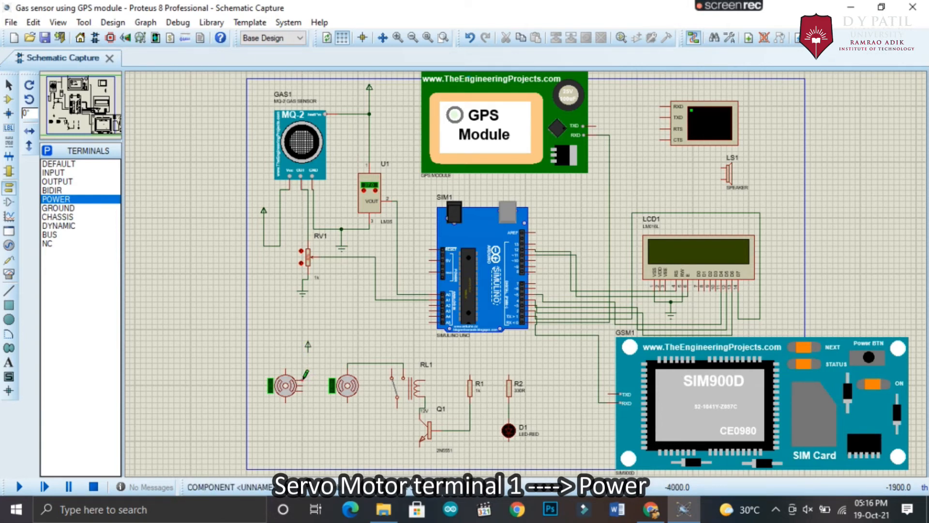
left_click(303, 378)
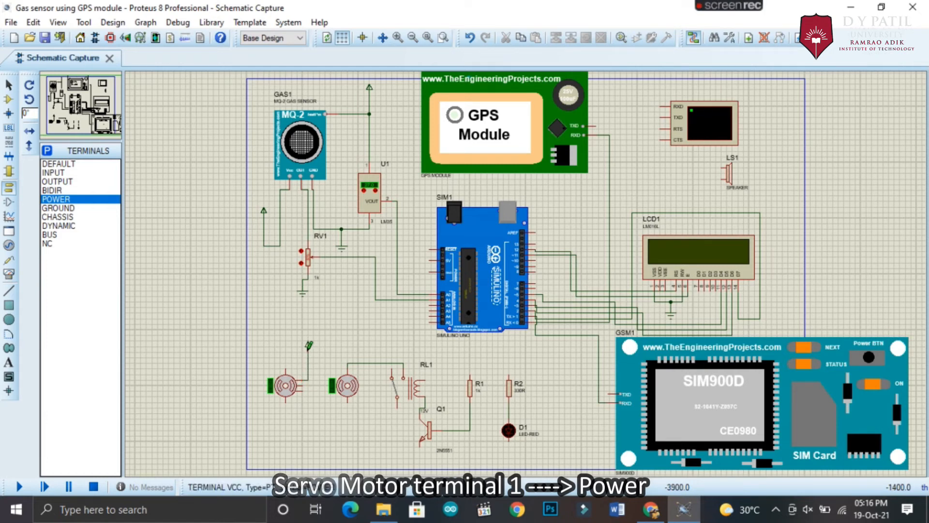
Step: Wire the servo motor's terminal 3 to LED D1's cathode, joining the relay's common contact and the transistor's emitter to that wire
left_click(302, 391)
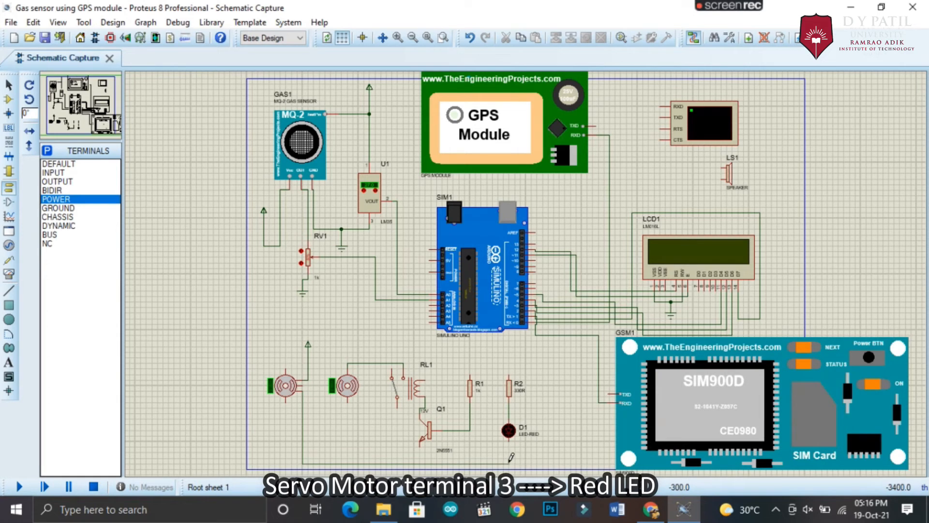
left_click(509, 440)
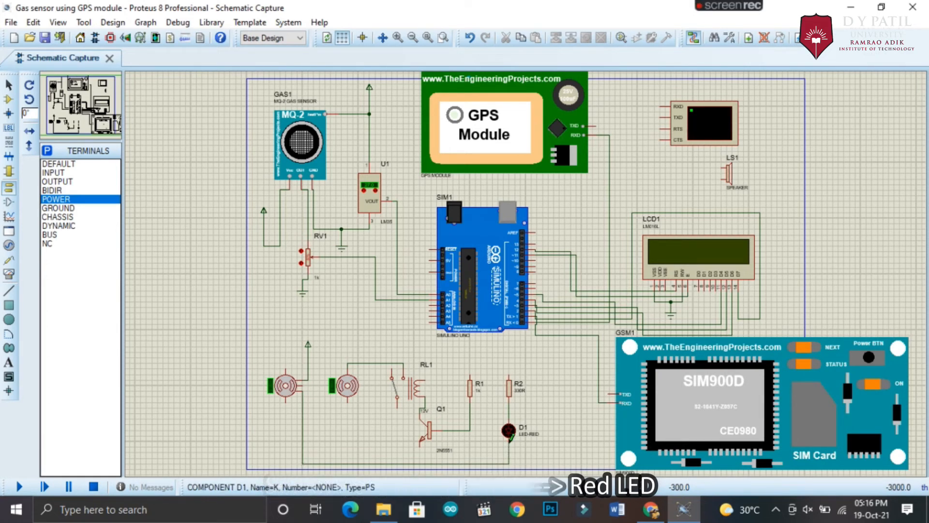
left_click(397, 406)
left_click(397, 463)
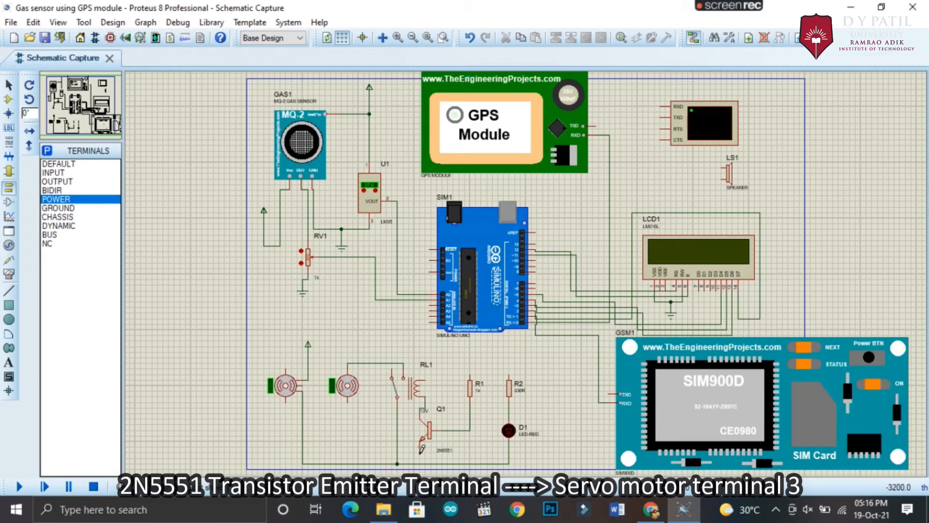
left_click(419, 462)
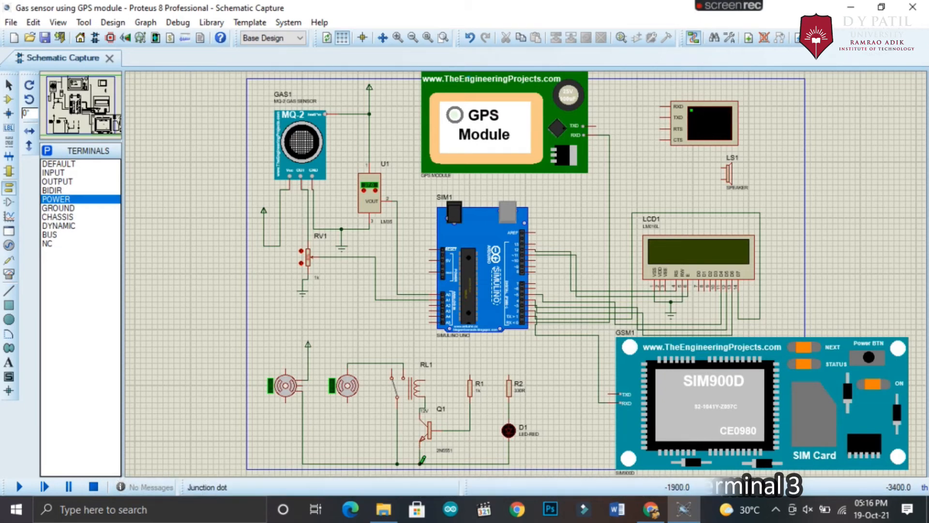
Step: Place a ground terminal below the DC motor and connect it to the wire from the relay's common contact
left_click(45, 208)
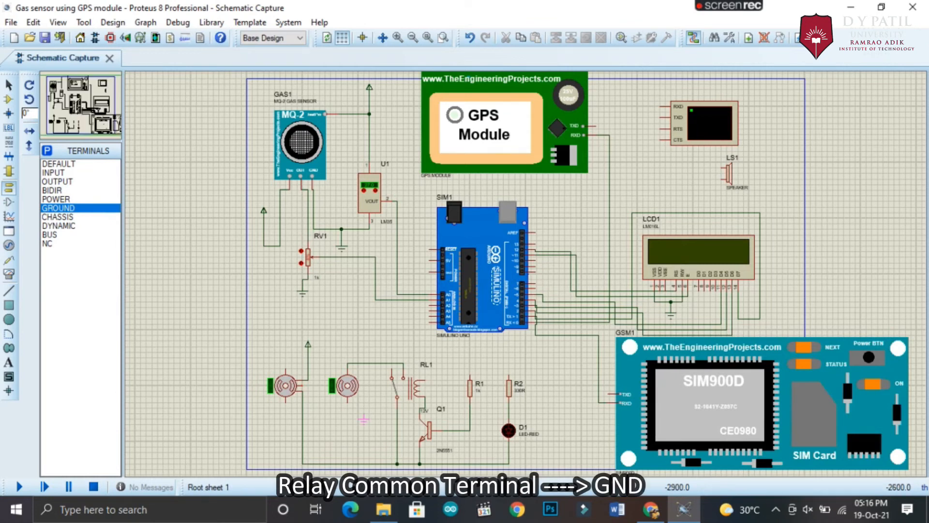
left_click(369, 436)
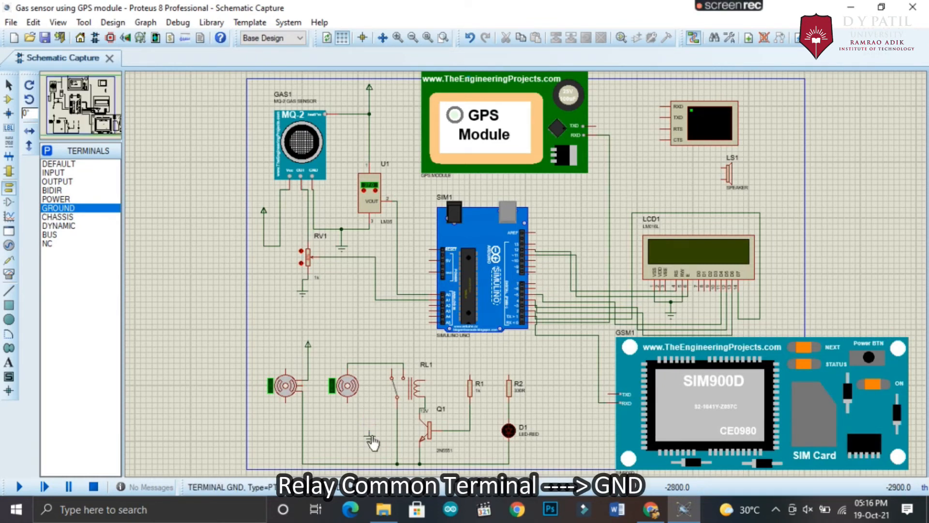
left_click(397, 427)
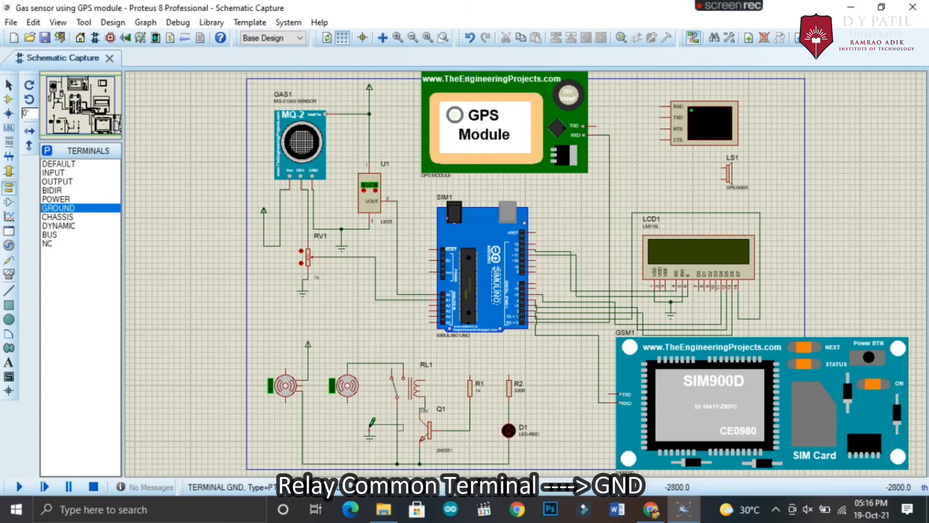
left_click(372, 424)
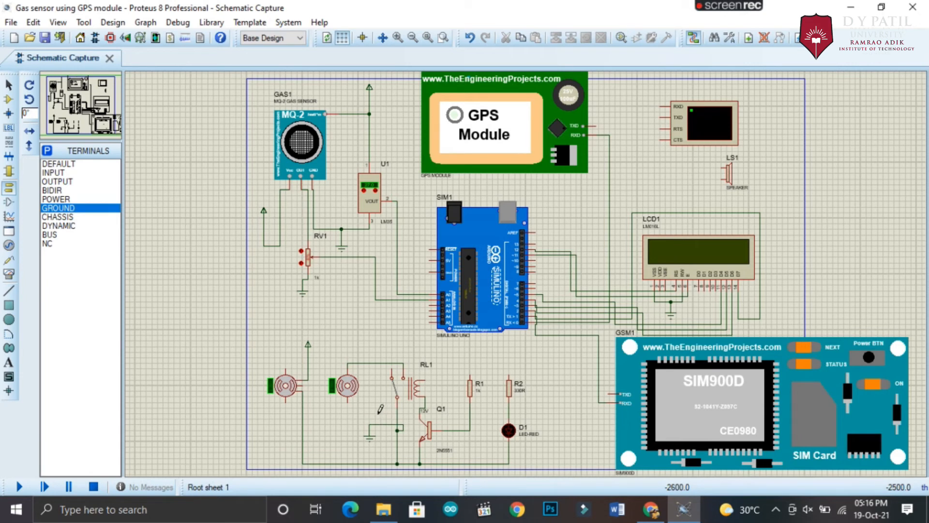
Step: Wire the DC motor's lower terminal to Arduino pin 8 and the servo motor's terminal 2 to Arduino pin 13
left_click(349, 400)
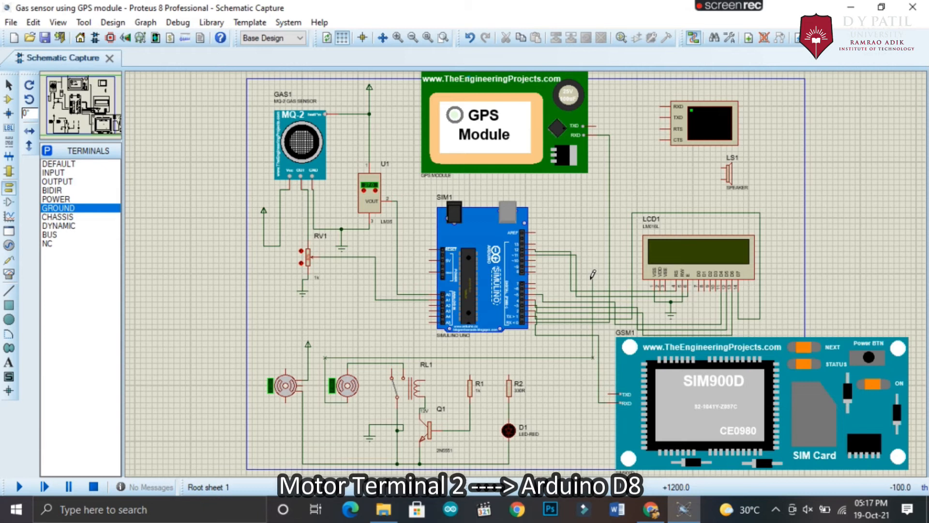
left_click(537, 270)
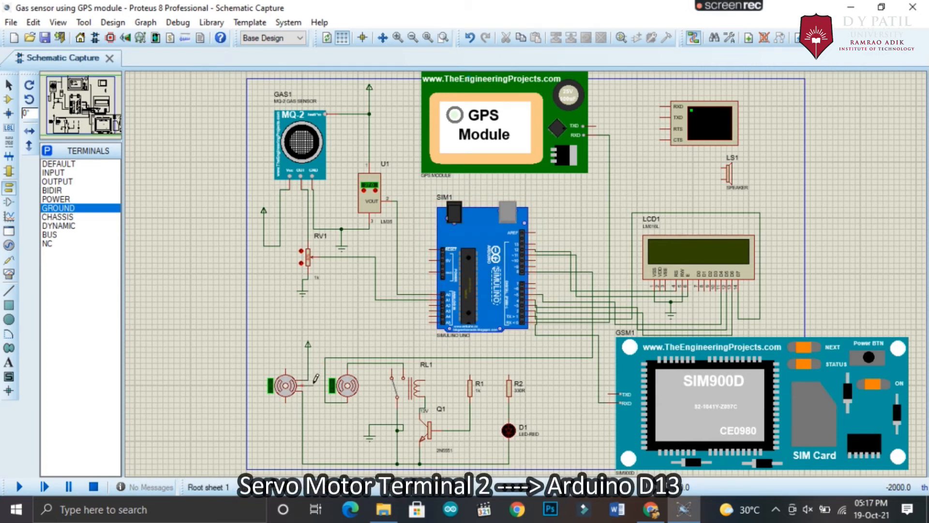
left_click(320, 346)
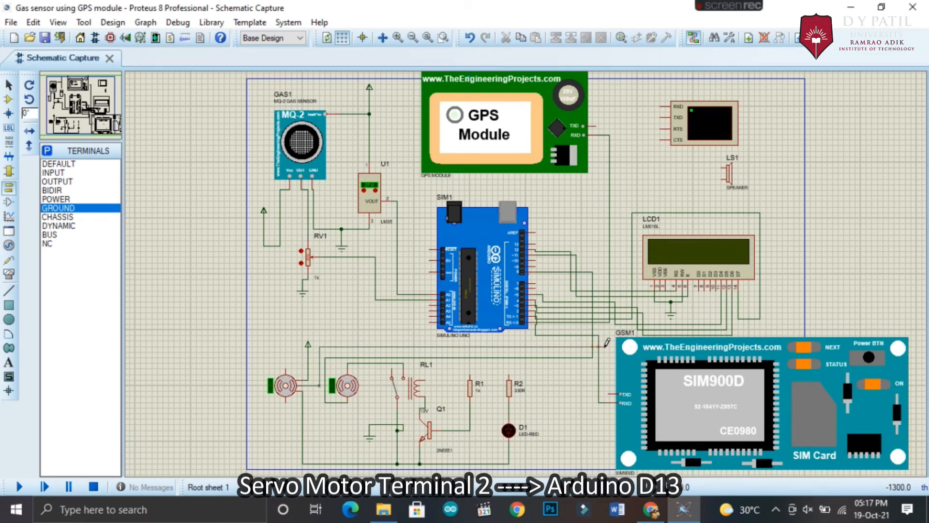
left_click(604, 240)
left_click(539, 239)
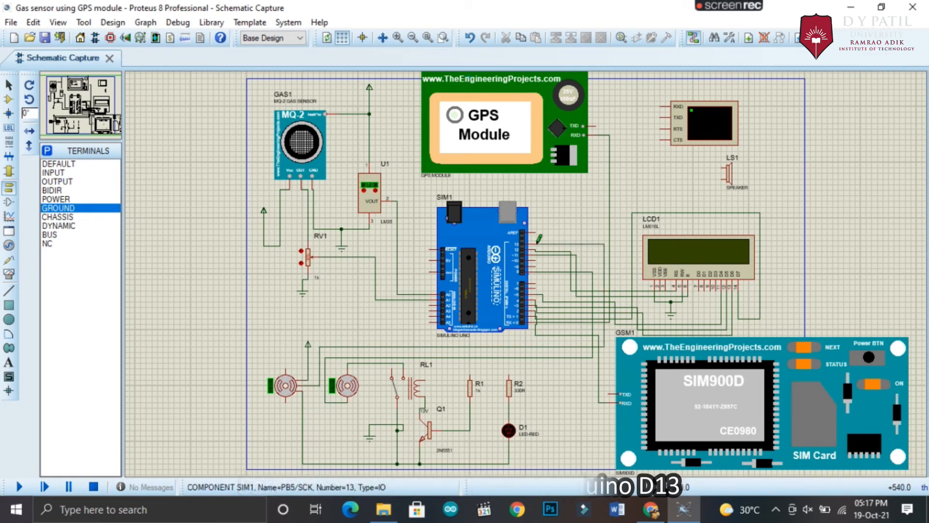
Step: Wire the upper ends of resistors R1 and R2 to a shared line running to the Arduino's digital pins
left_click(470, 367)
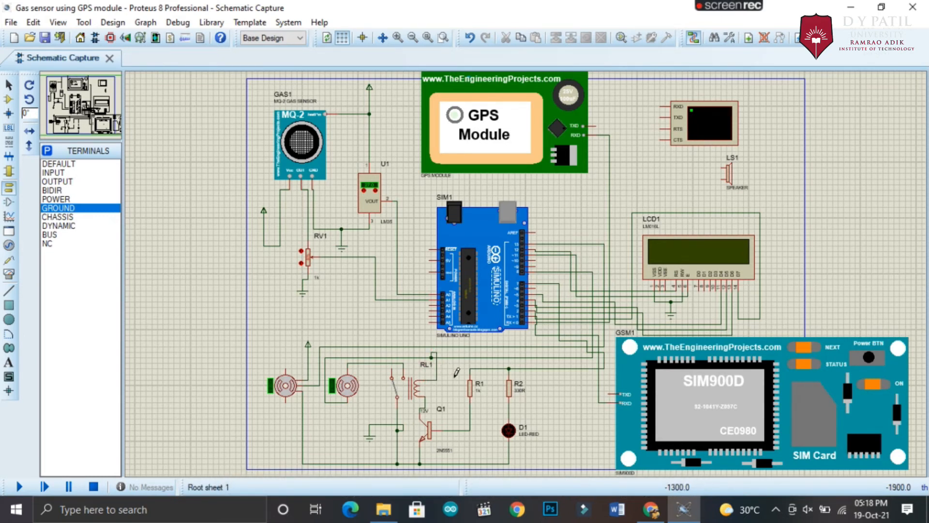
Step: Place a second LED-RED between the virtual terminal and the LCD, beside the speaker
mouse_move(734, 14)
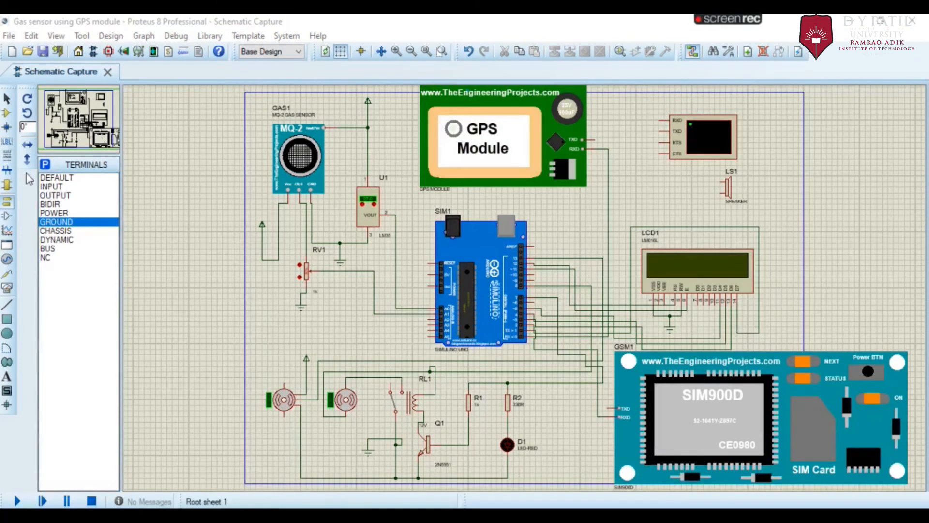
left_click(7, 113)
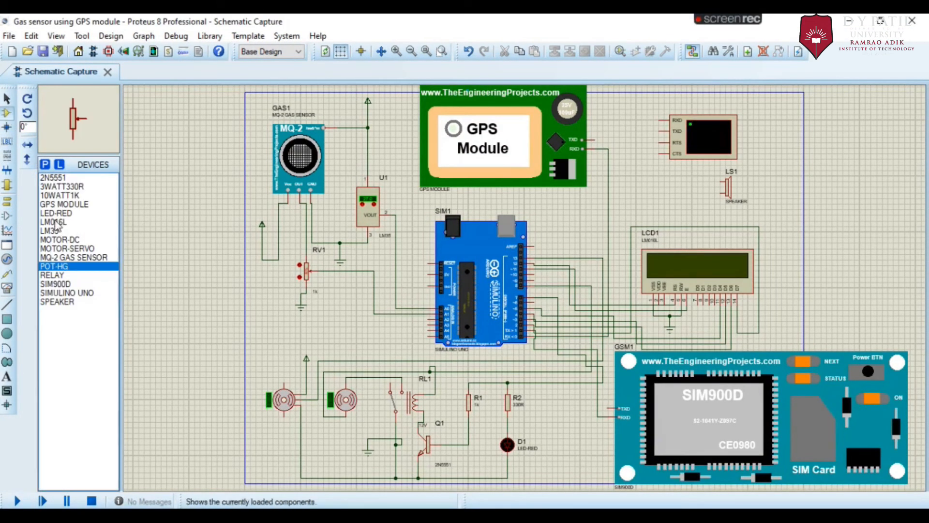
left_click(55, 214)
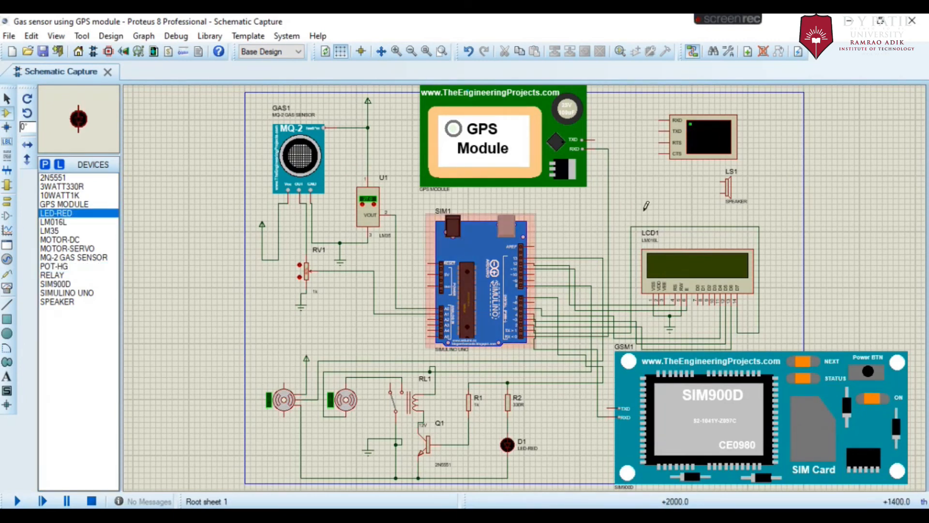
left_click(659, 204)
left_click(659, 204)
Step: Wire the speaker's upper terminal to the Arduino, and its lower terminal through LED D2 to Arduino pin 10
left_click(724, 180)
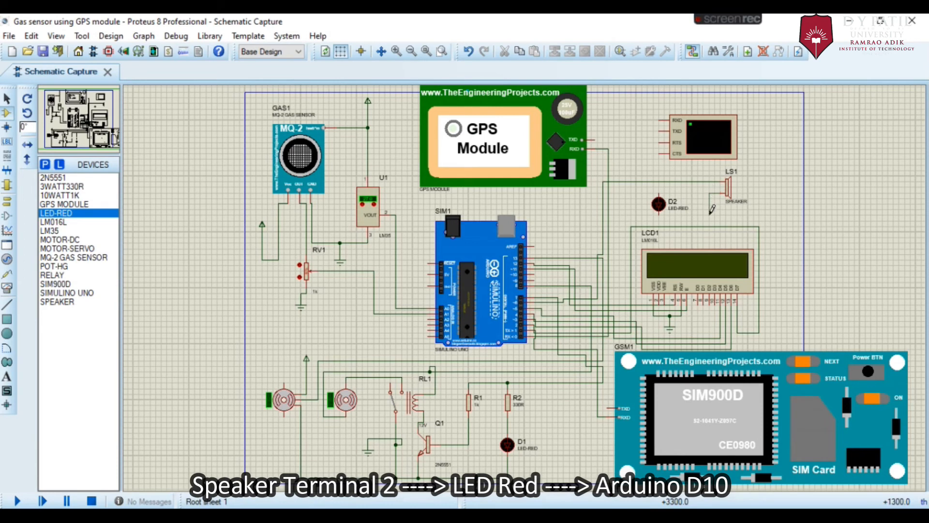
left_click(661, 213)
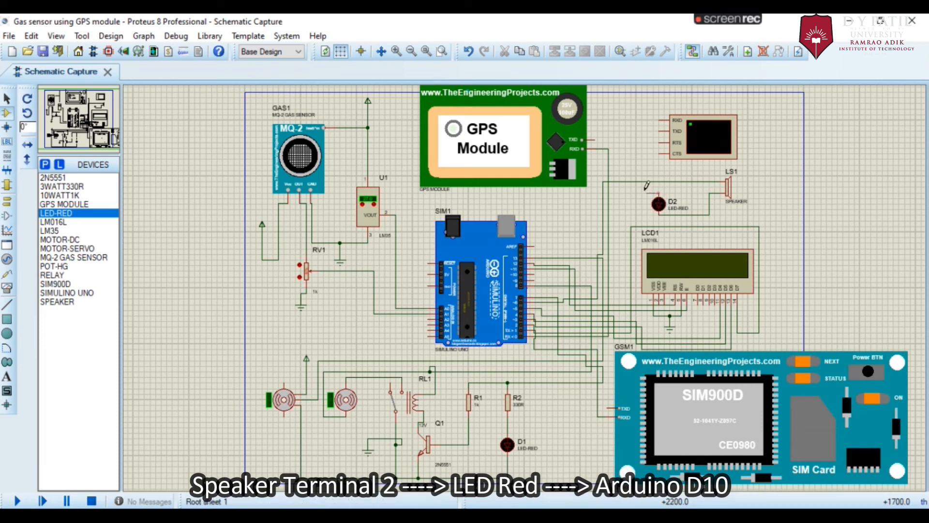
left_click(619, 192)
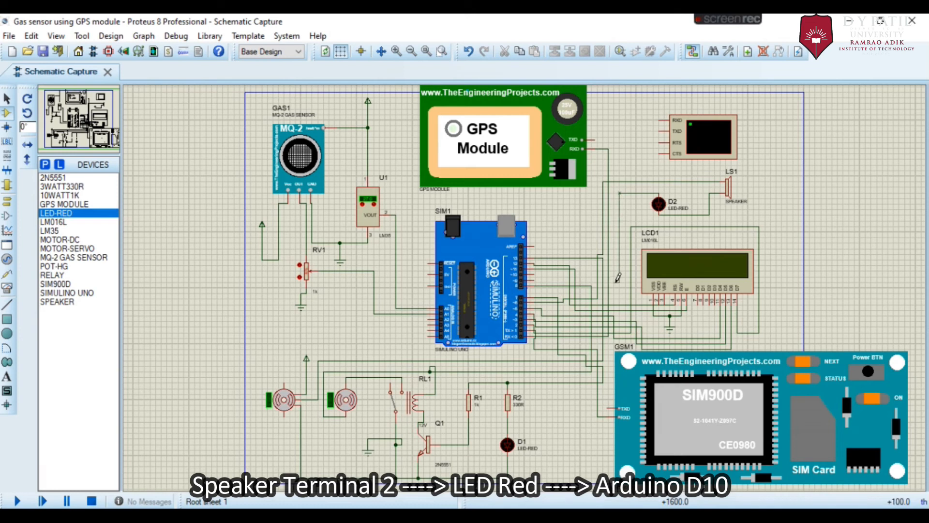
left_click(536, 269)
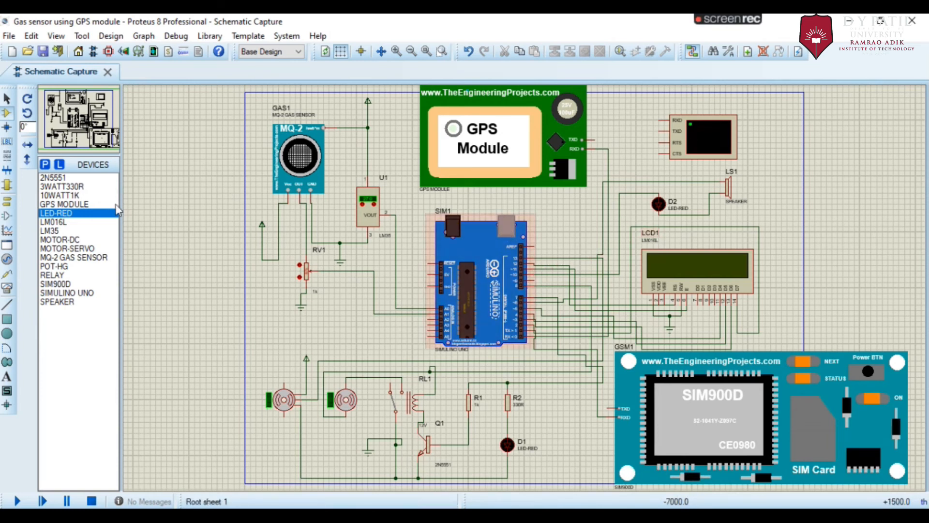
Step: Place a ground terminal below the speaker and connect it to the wire between the speaker's lower terminal and LED D2
left_click(8, 202)
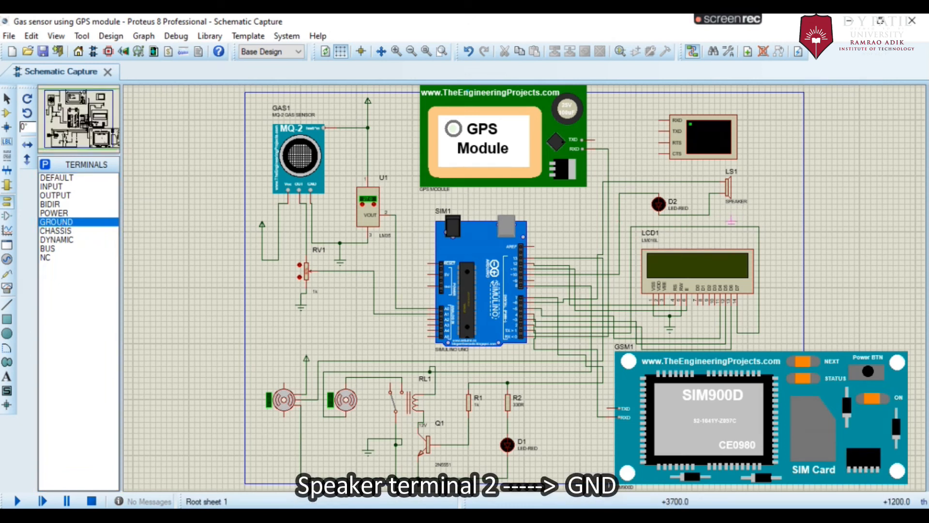
left_click(731, 220)
left_click(709, 214)
left_click(731, 215)
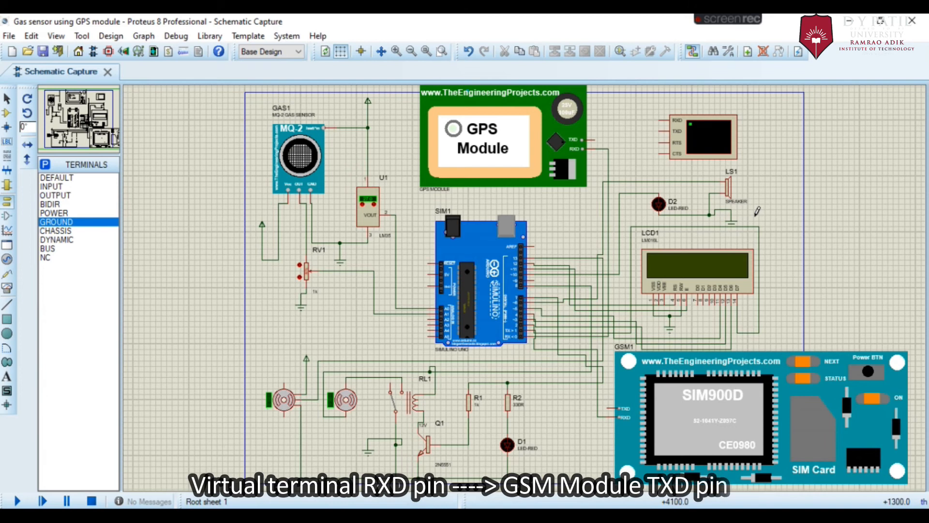
Step: Wire the virtual terminal's RXD pin to the SIM900D GSM module's TXD pin
left_click(661, 118)
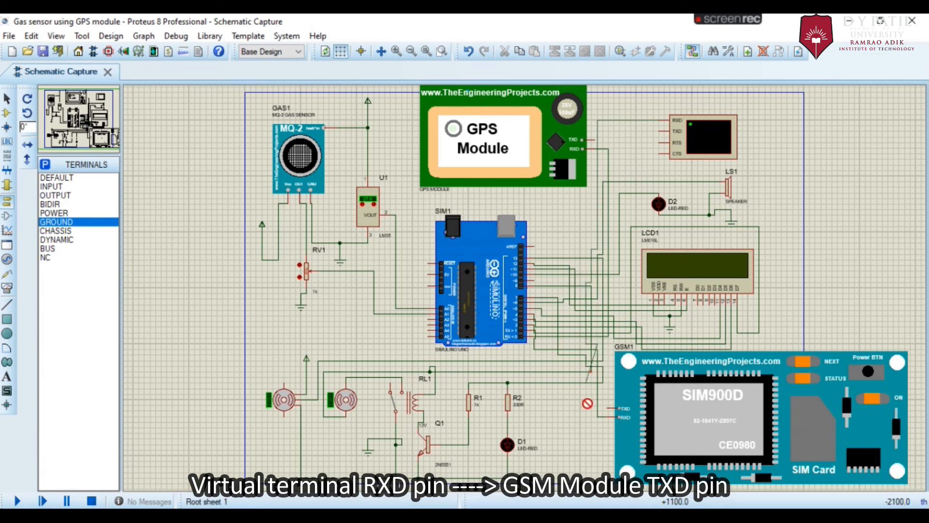
left_click(608, 403)
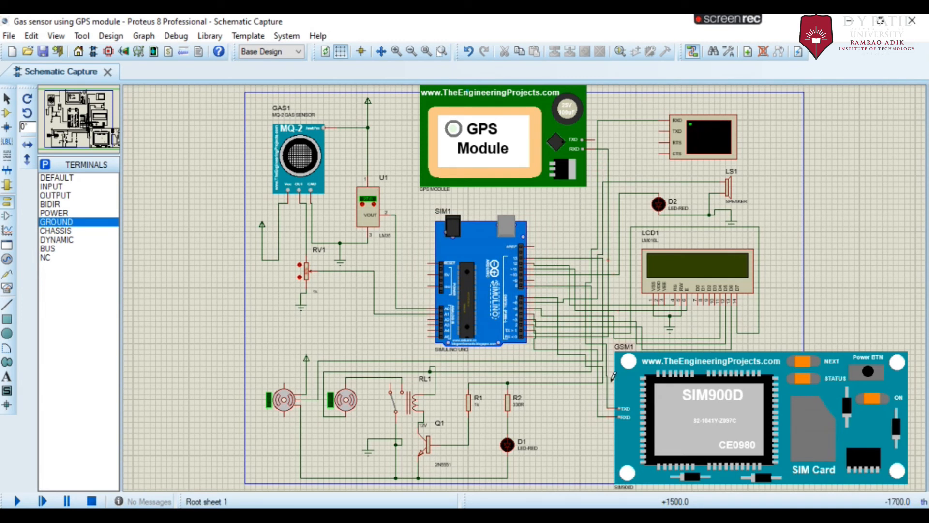
Step: Switch to the Arduino IDE, compile the gsm_based_fire_and_smoke sketch and enlarge the output console
mouse_move(649, 518)
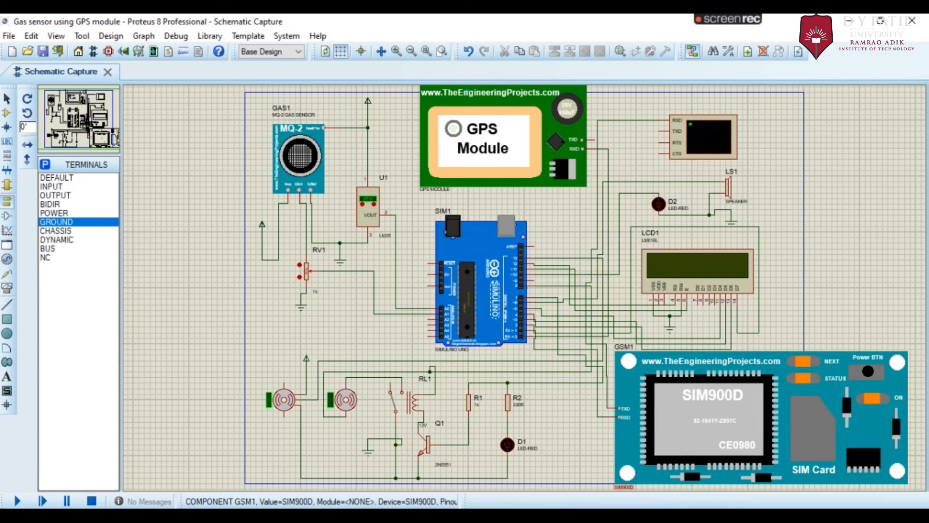
mouse_move(728, 22)
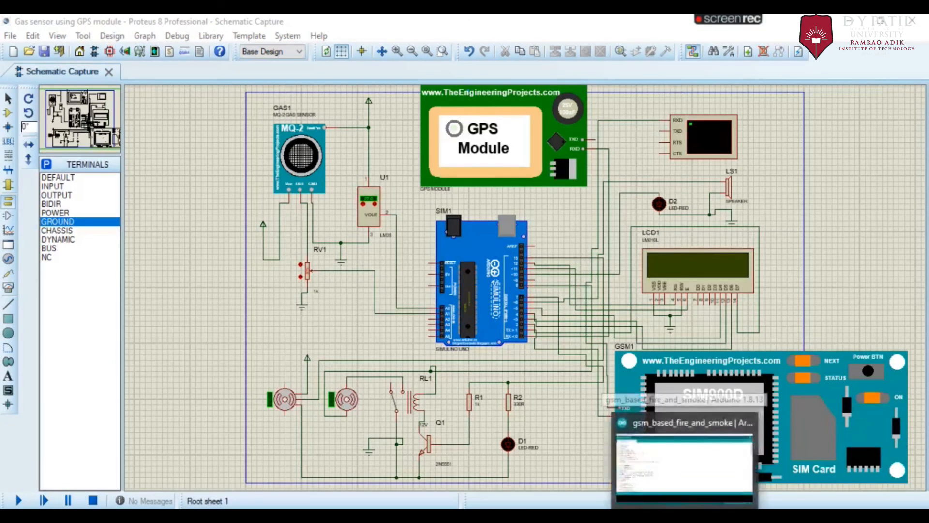
left_click(685, 464)
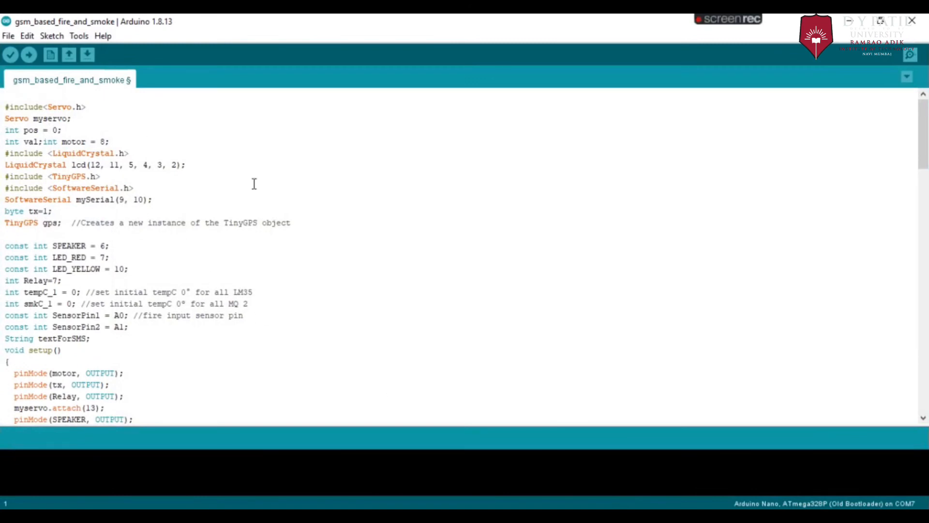
mouse_move(917, 132)
left_mouse_down()
mouse_move(927, 158)
mouse_move(927, 379)
mouse_move(927, 125)
left_mouse_up()
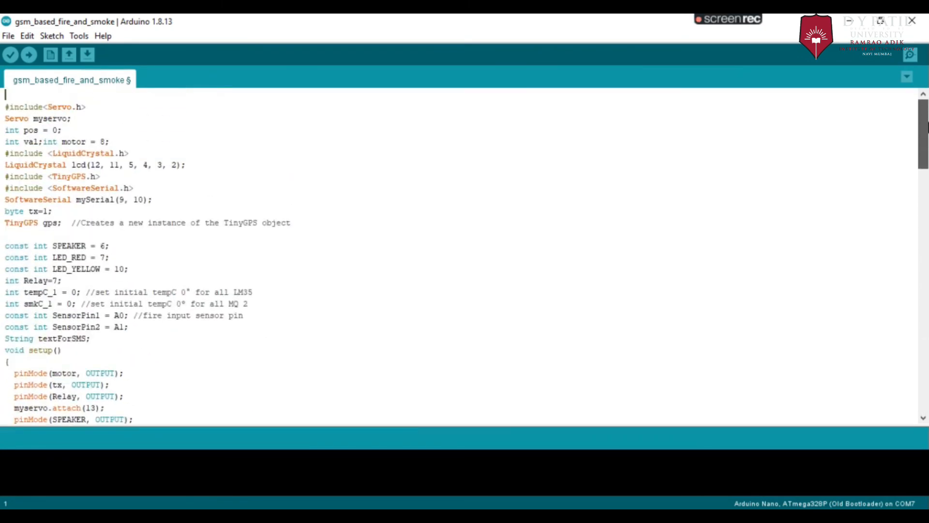
left_click(10, 56)
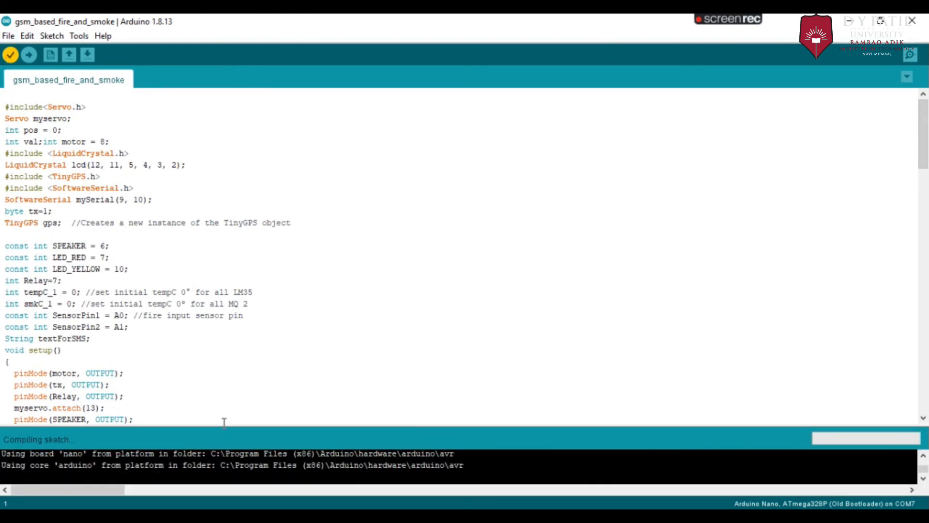
left_click_drag(223, 421, 239, 229)
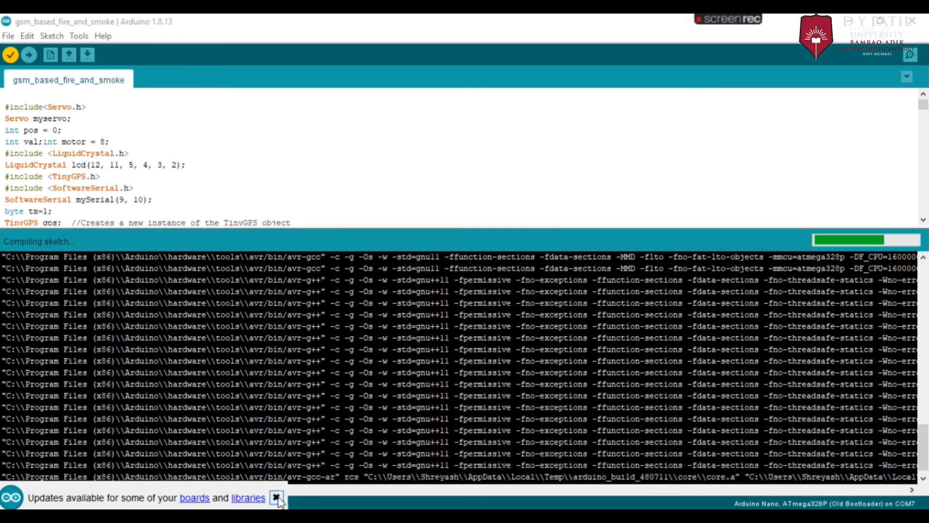
left_click(276, 497)
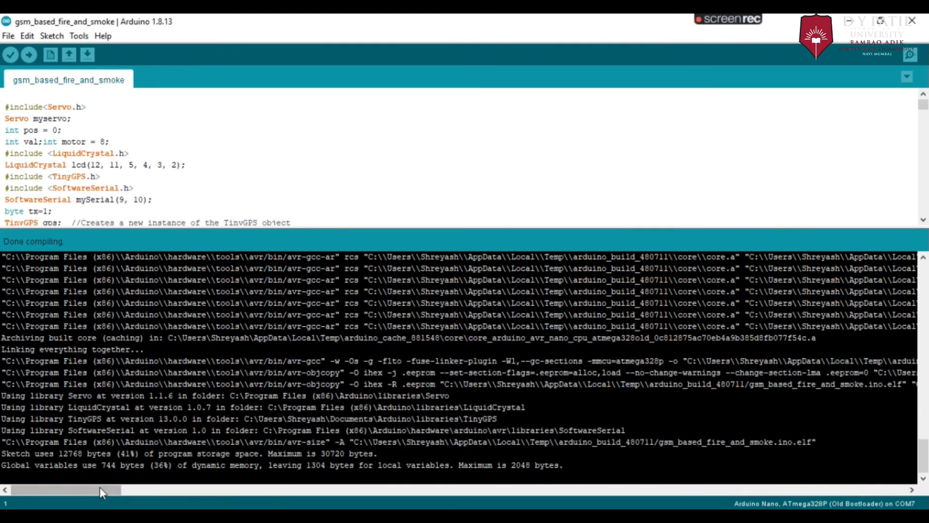
Step: Copy the path of gsm_based_fire_and_smoke.ino.hex from the compile output and, back in Proteus, set it as the SIMULINO UNO board's program file
left_click_drag(95, 490, 161, 490)
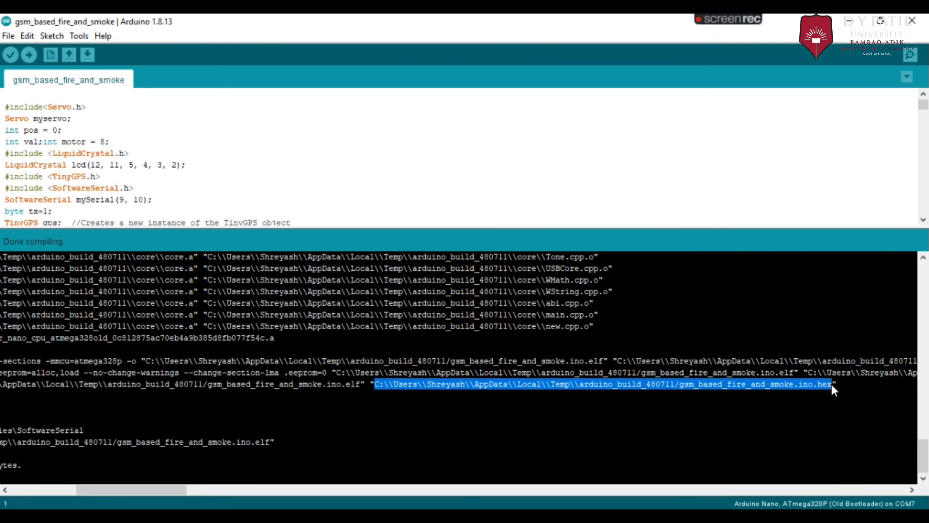
key("alt+Tab")
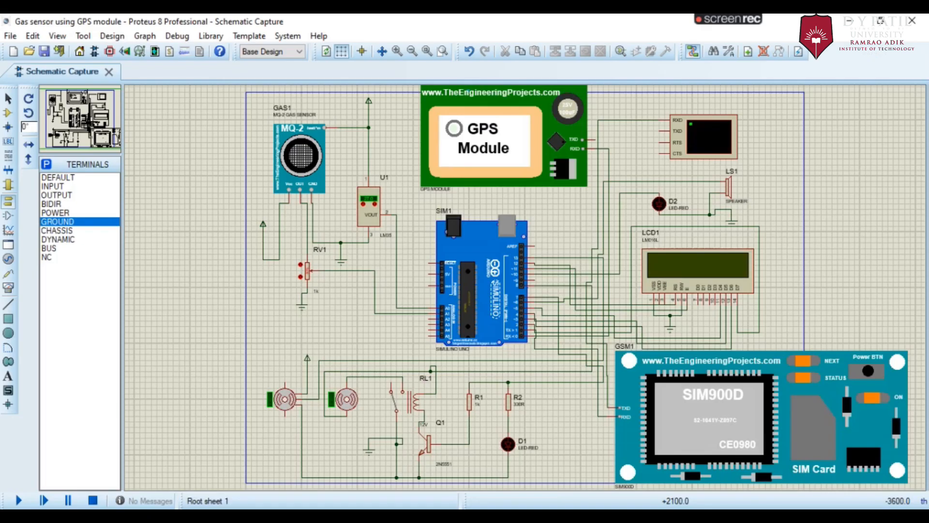
left_click(496, 319)
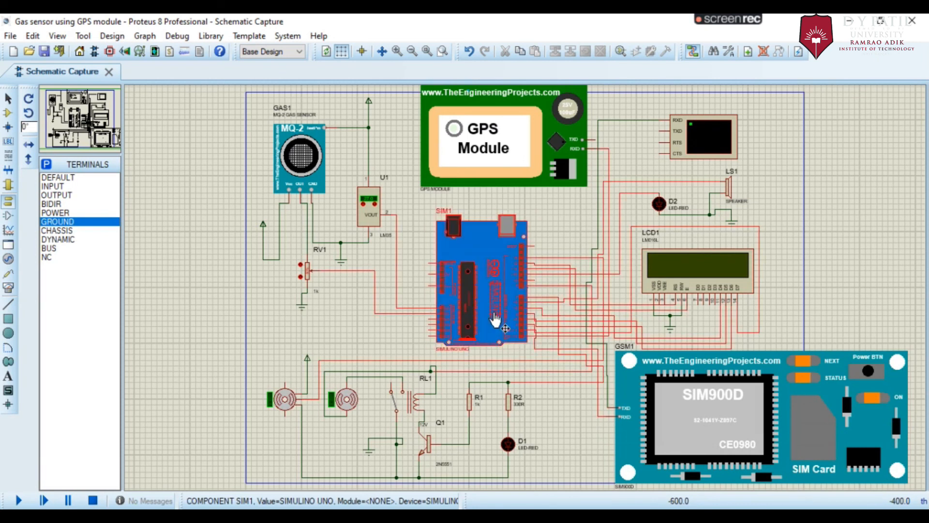
double_click(496, 320)
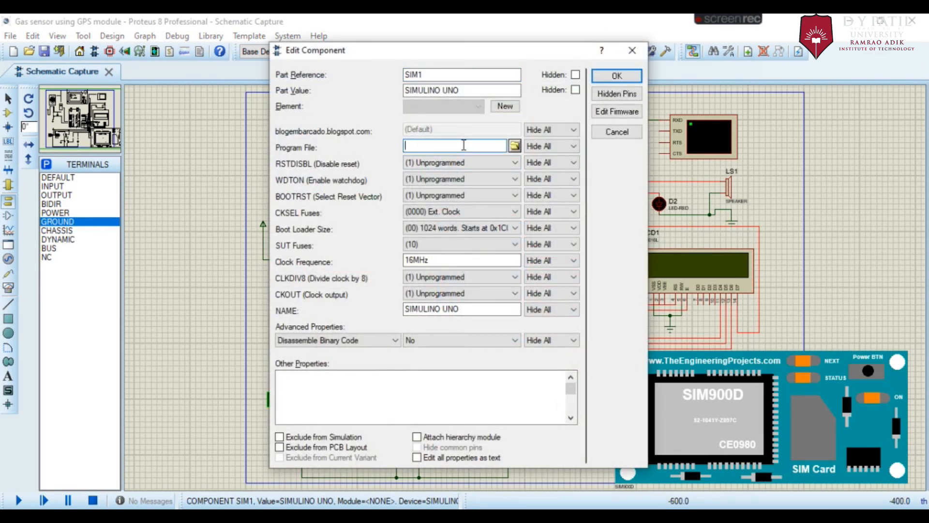
key("ctrl+v")
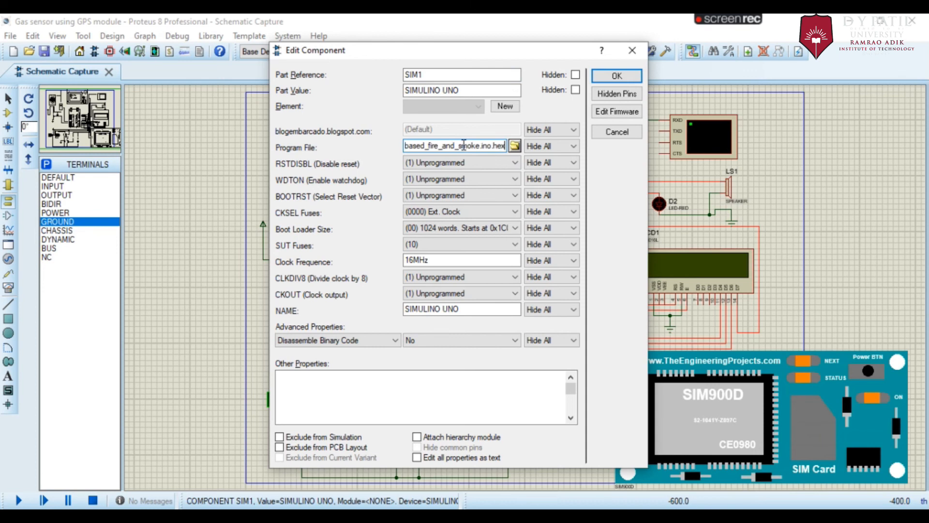
left_click(617, 78)
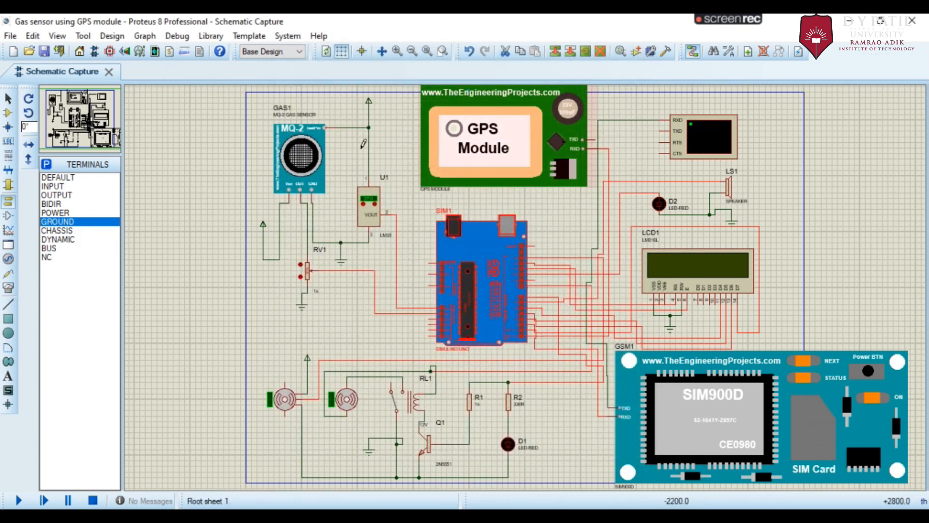
Step: Set the MQ-2 gas sensor's program file to GasSensorTEP.HEX from the LIBRARY folder of Proteus 8 Professional in Program Files (x86)
double_click(304, 174)
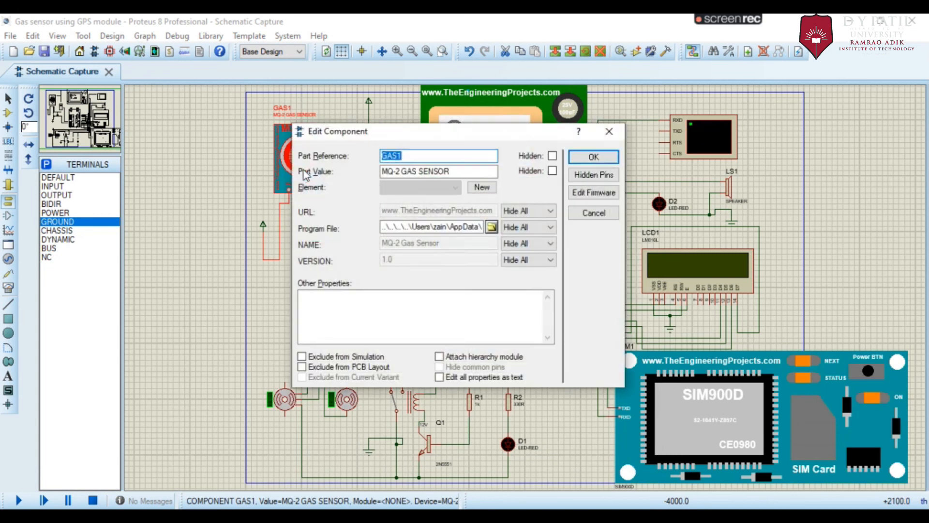
left_click(488, 229)
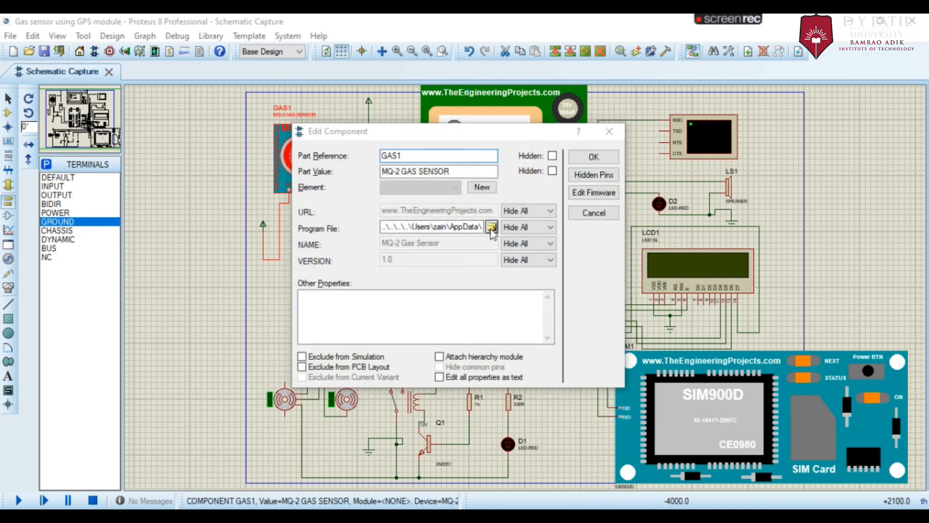
left_click(262, 297)
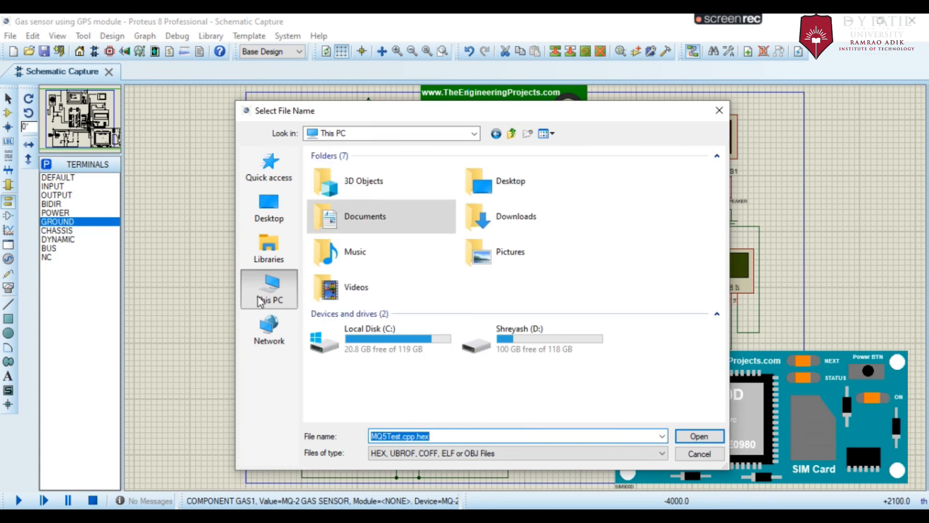
double_click(388, 333)
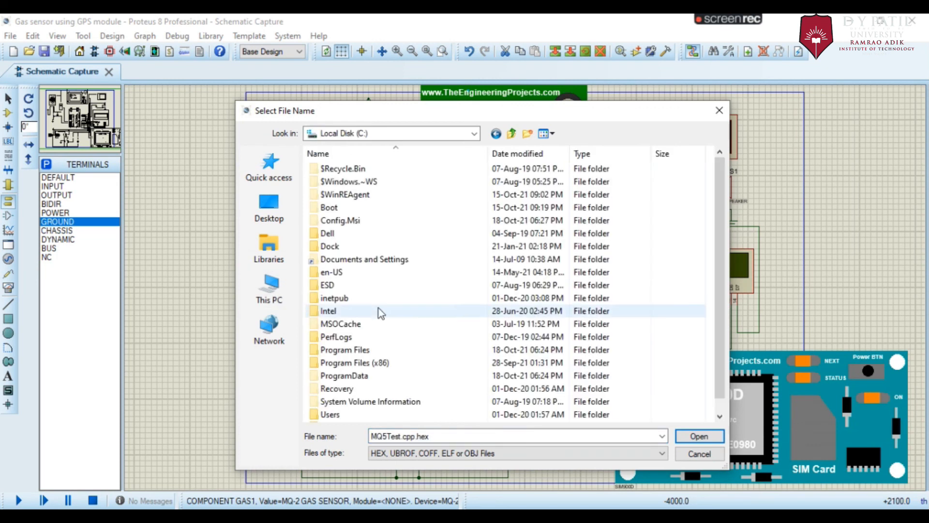
double_click(382, 362)
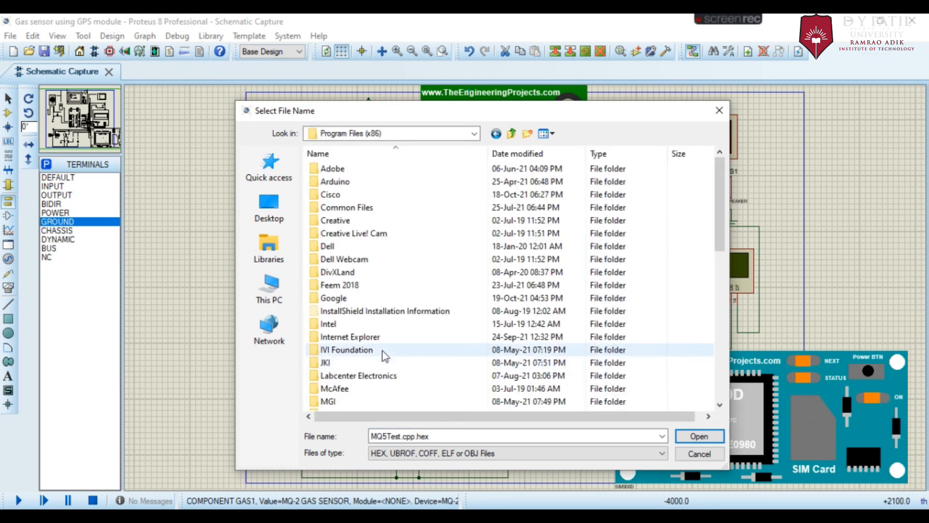
double_click(380, 378)
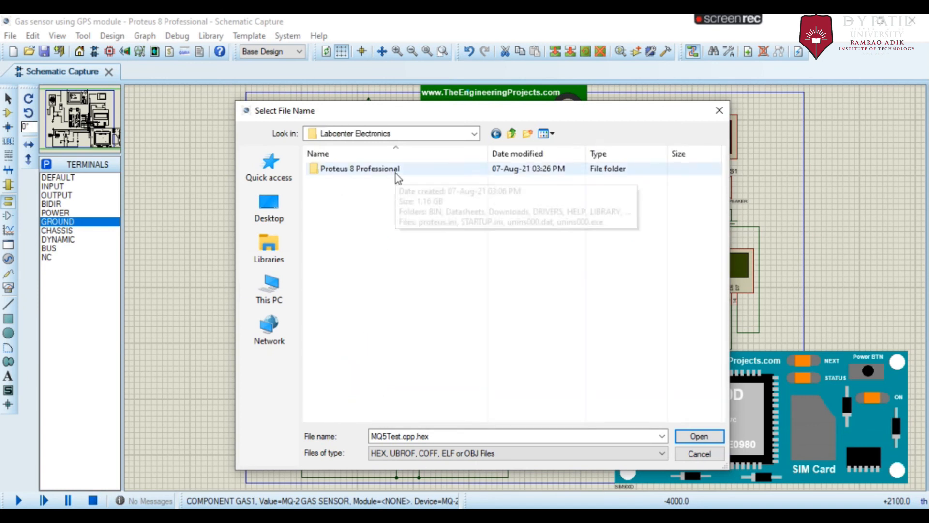
double_click(385, 170)
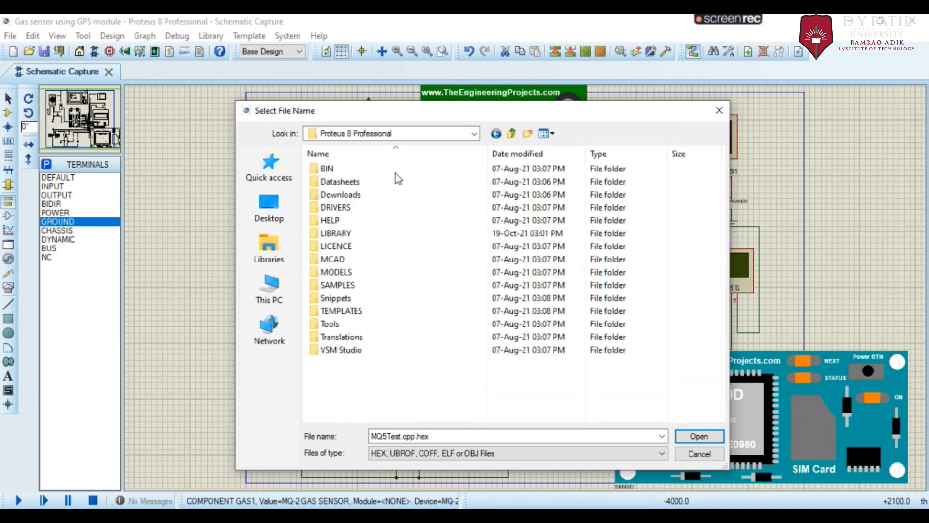
double_click(362, 231)
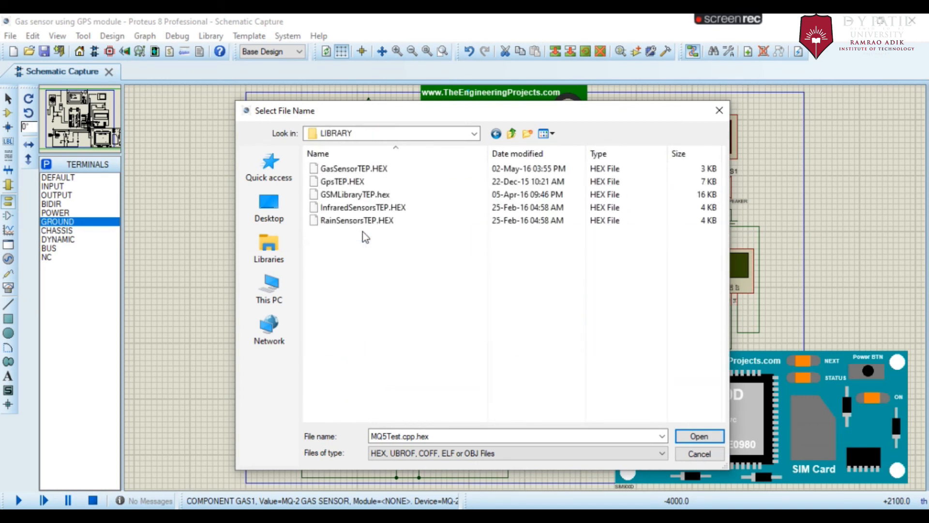
left_click(338, 174)
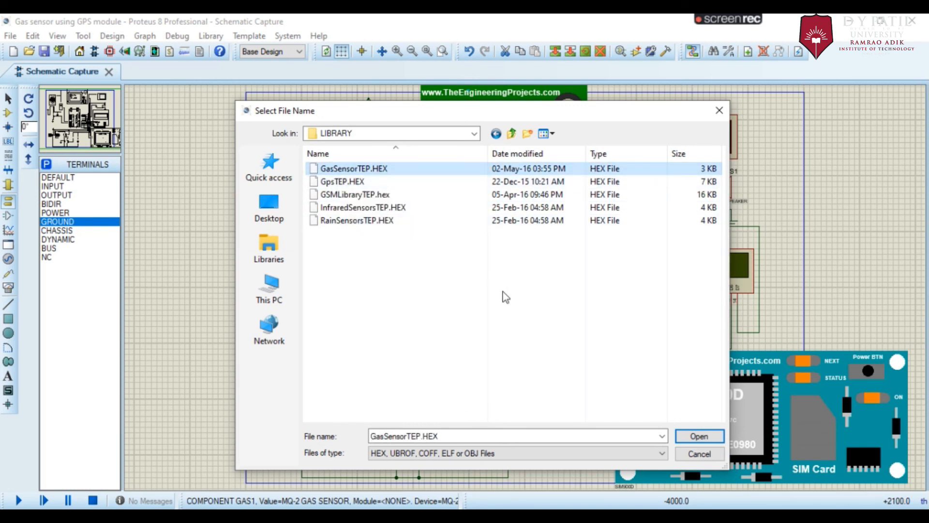
left_click(698, 437)
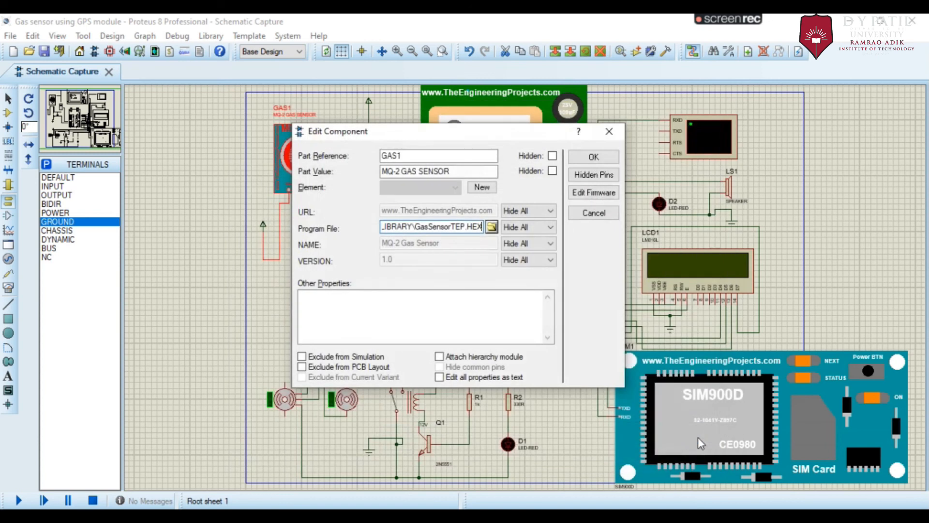
left_click(595, 159)
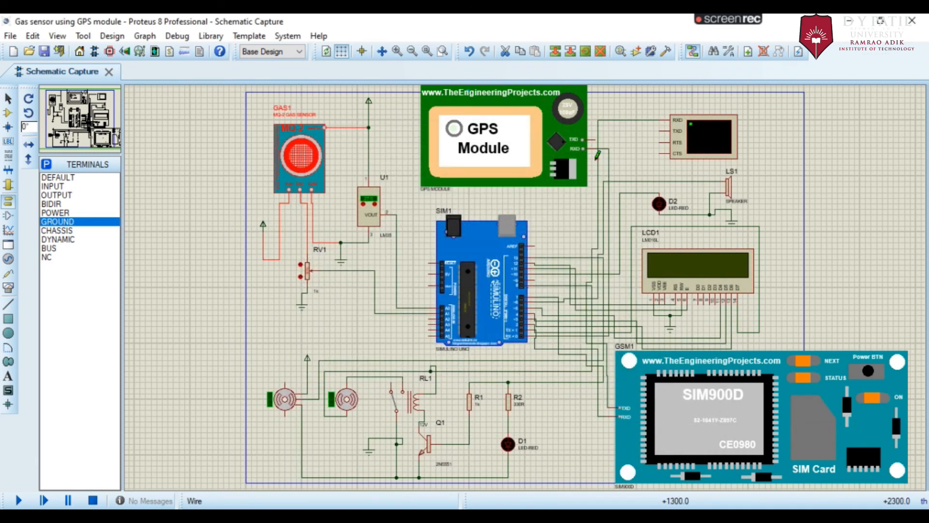
Step: Set the GPS module's program file to GpsTEP.HEX from the LIBRARY folder of Proteus 8 Professional
double_click(491, 147)
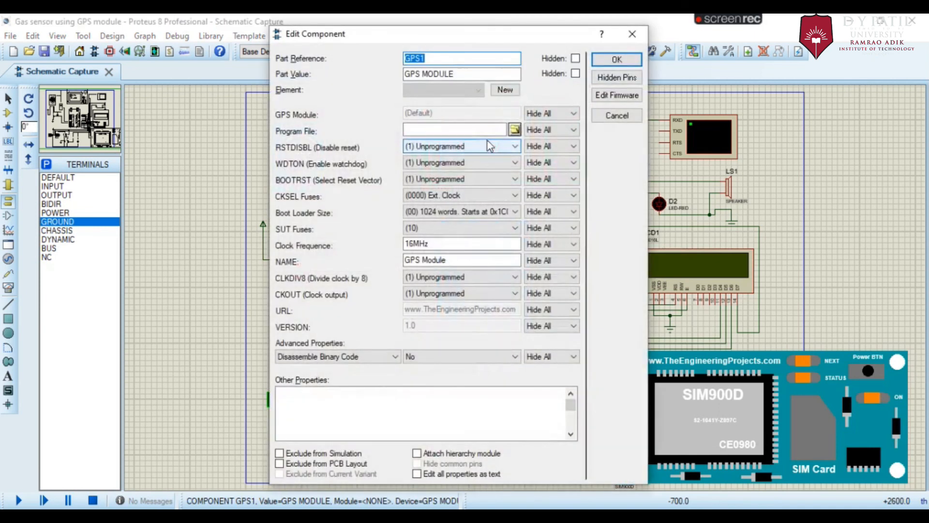
left_click(514, 129)
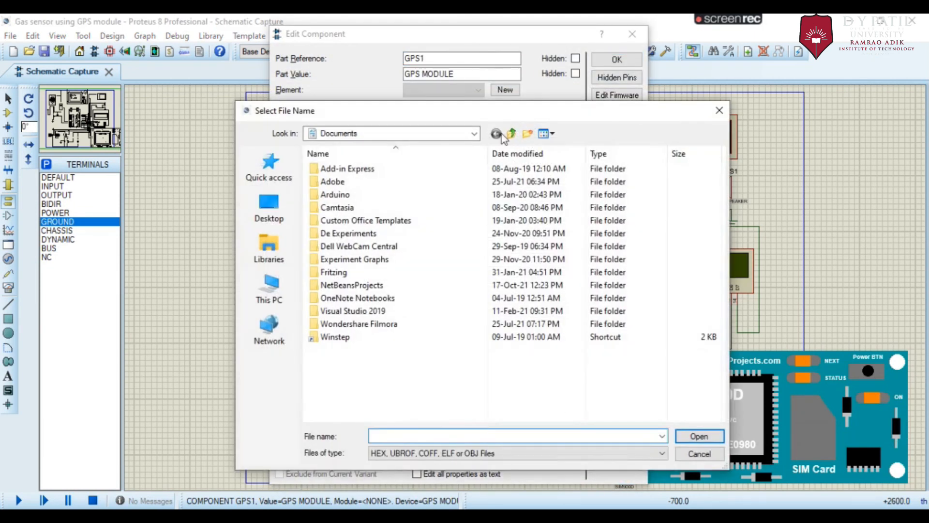
left_click(286, 298)
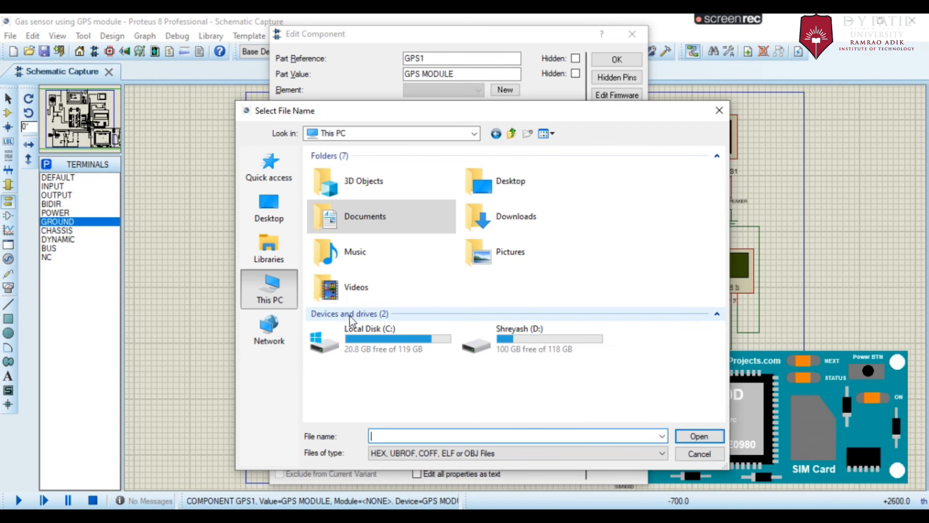
double_click(365, 330)
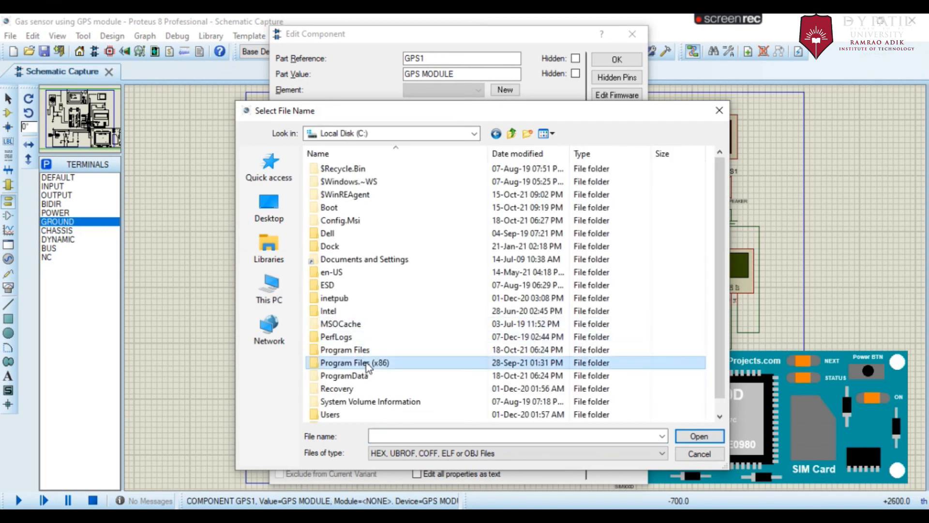
double_click(367, 363)
double_click(367, 375)
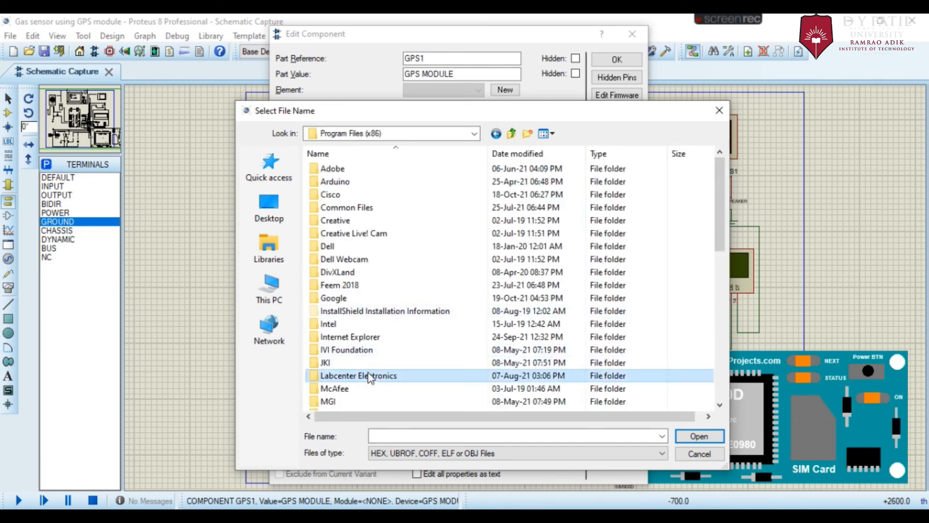
double_click(364, 173)
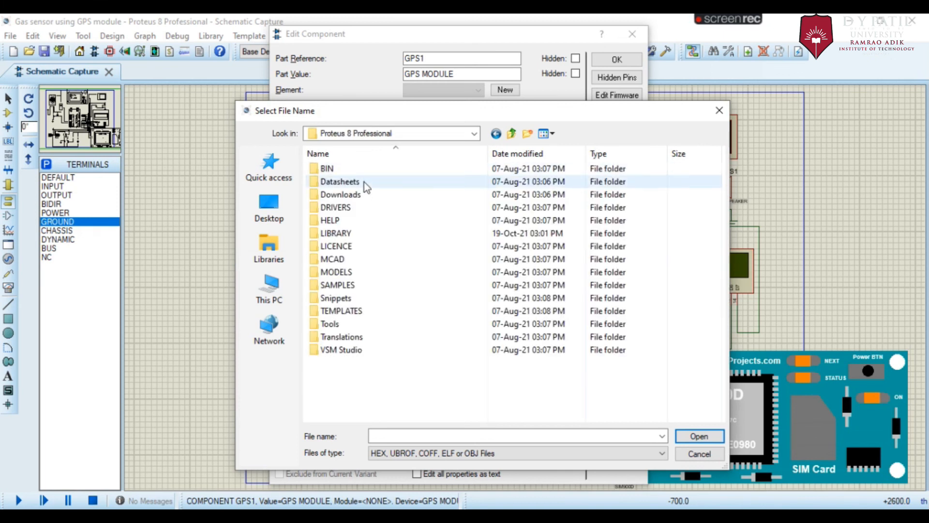
double_click(356, 232)
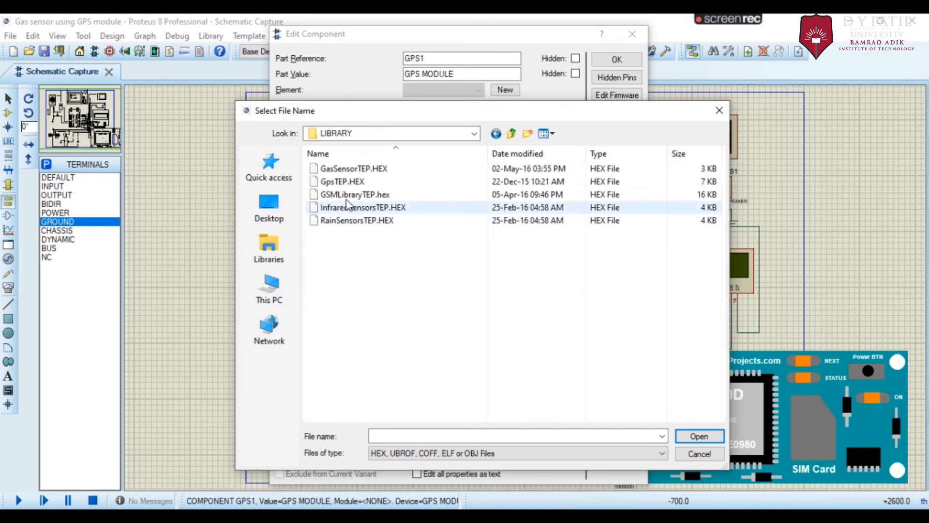
left_click(351, 182)
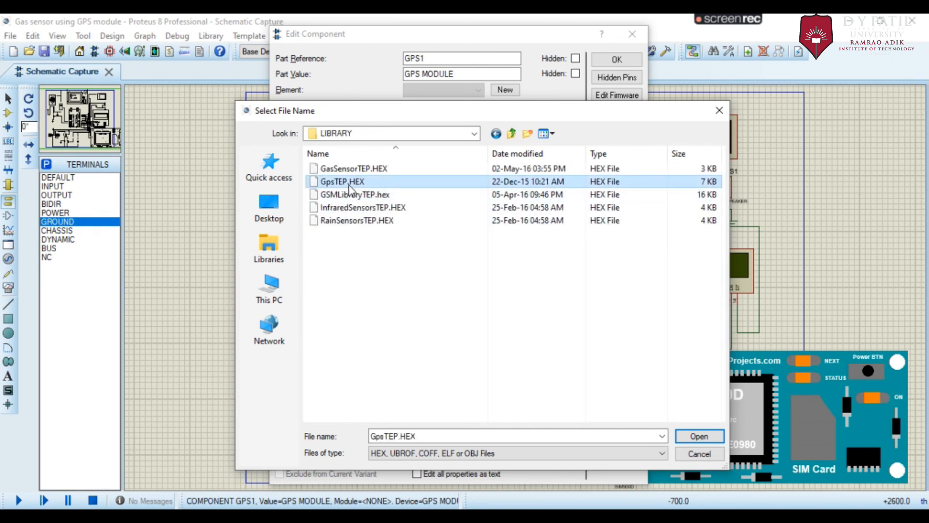
left_click(699, 438)
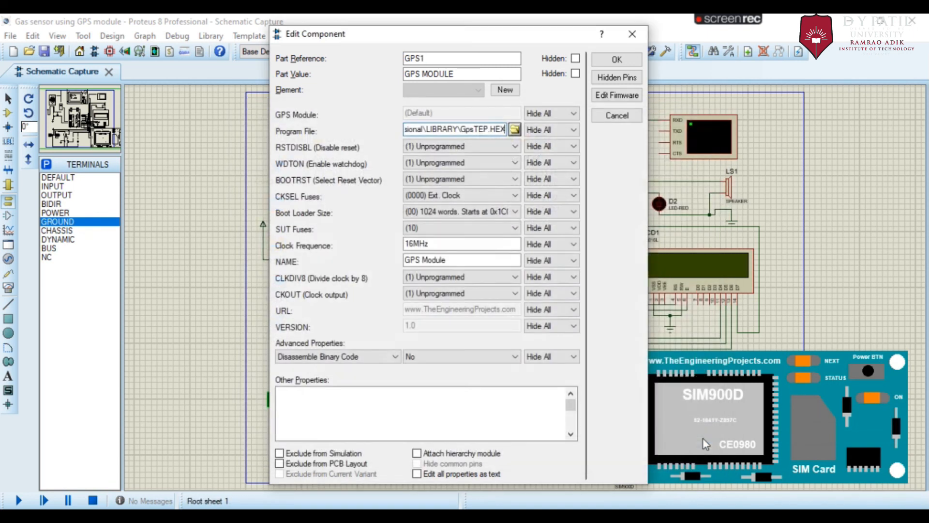
left_click(614, 61)
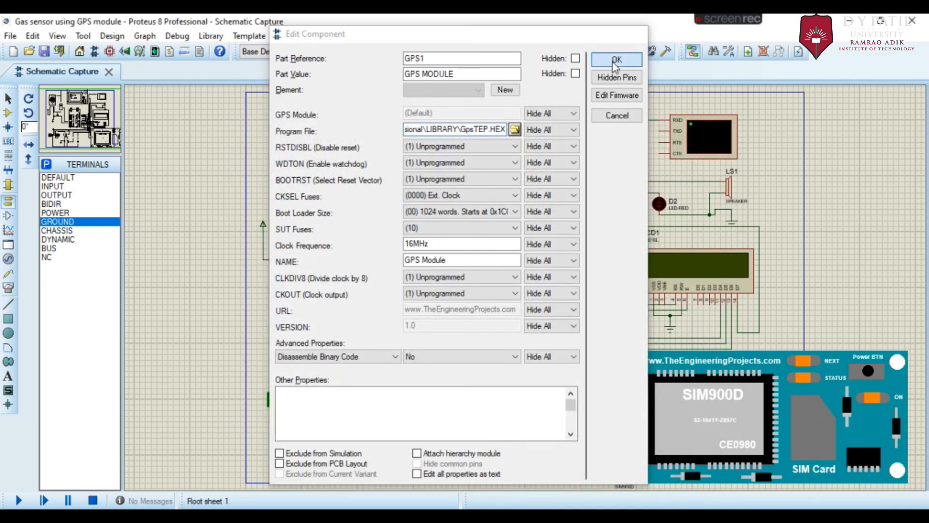
Step: Set the SIM900D GSM module's program file to GSMLibraryTEP.hex from the LIBRARY folder of Proteus 8 Professional in Program Files (x86)
double_click(670, 393)
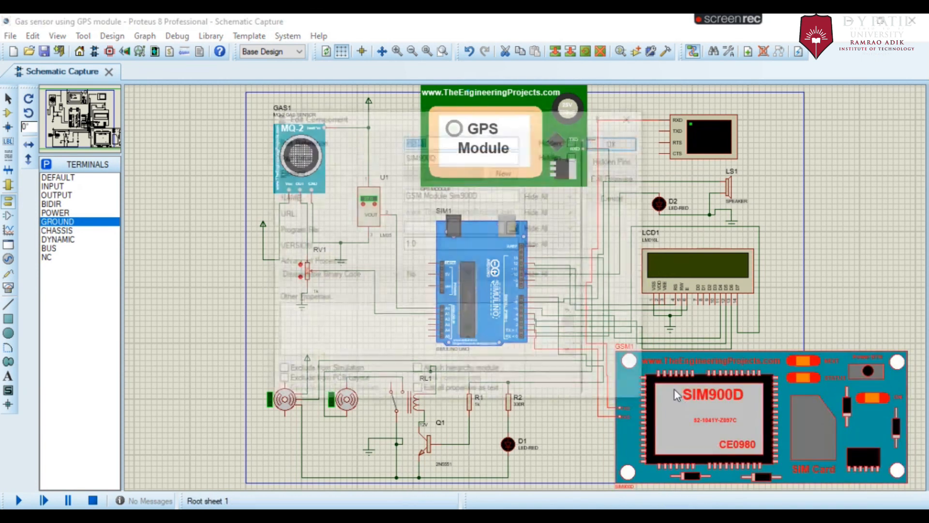
left_click(515, 229)
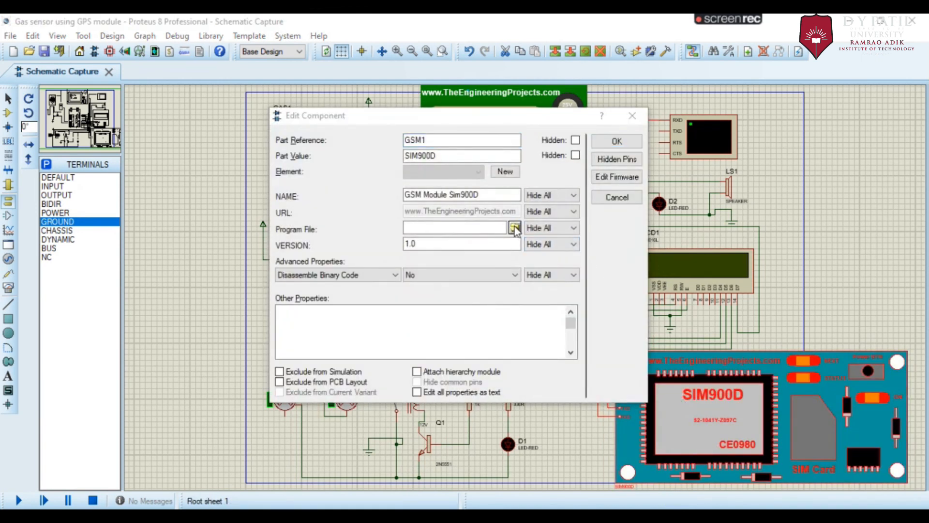
left_click(294, 294)
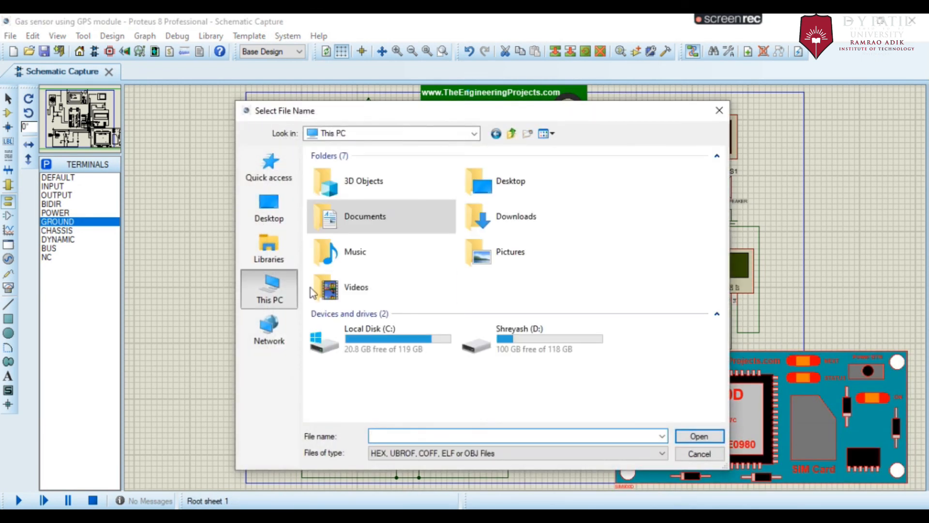
double_click(380, 347)
double_click(375, 362)
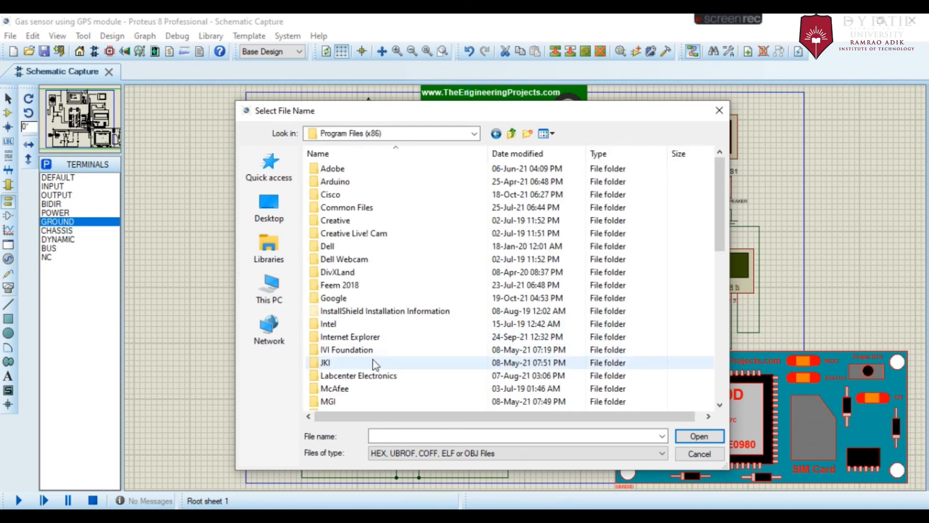
double_click(373, 376)
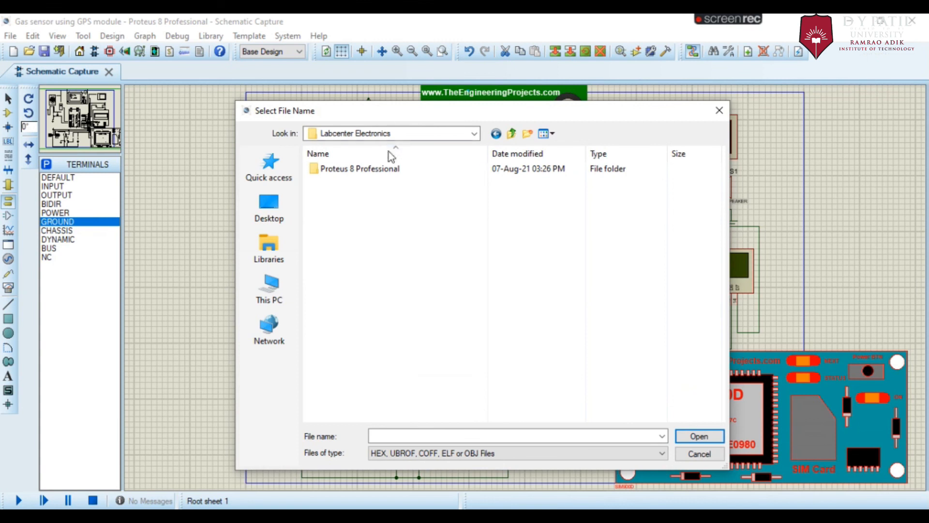
double_click(392, 170)
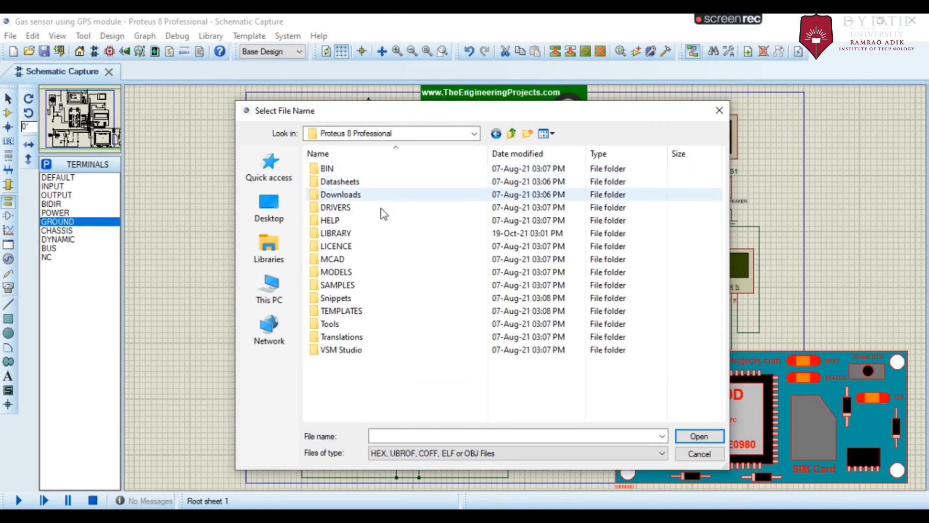
double_click(379, 233)
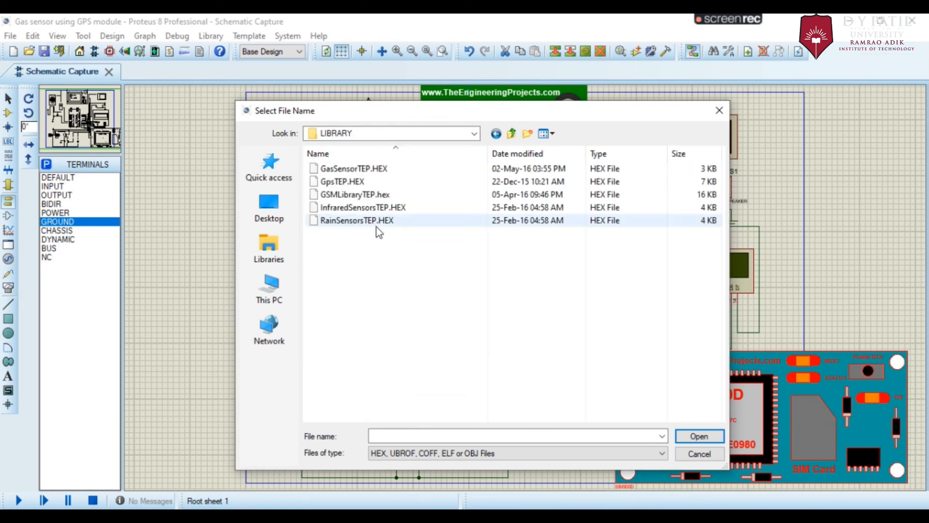
left_click(364, 198)
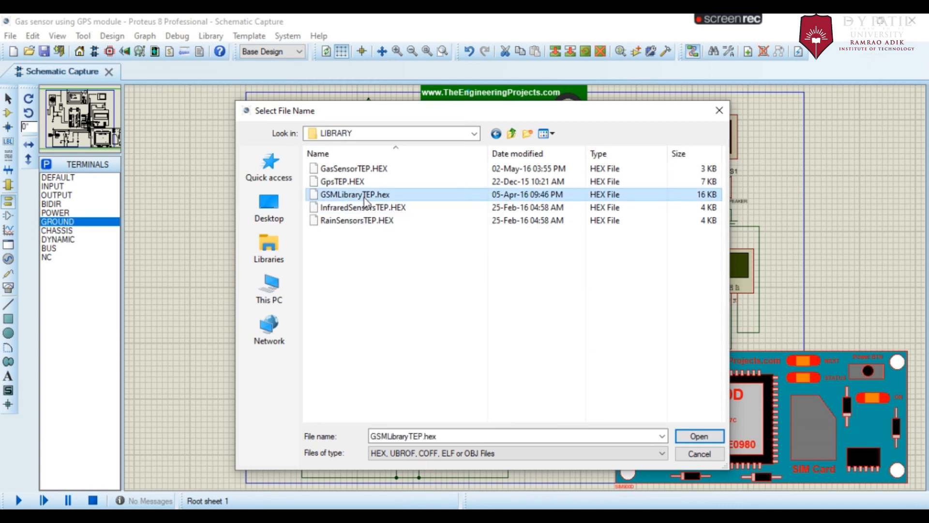
left_click(699, 437)
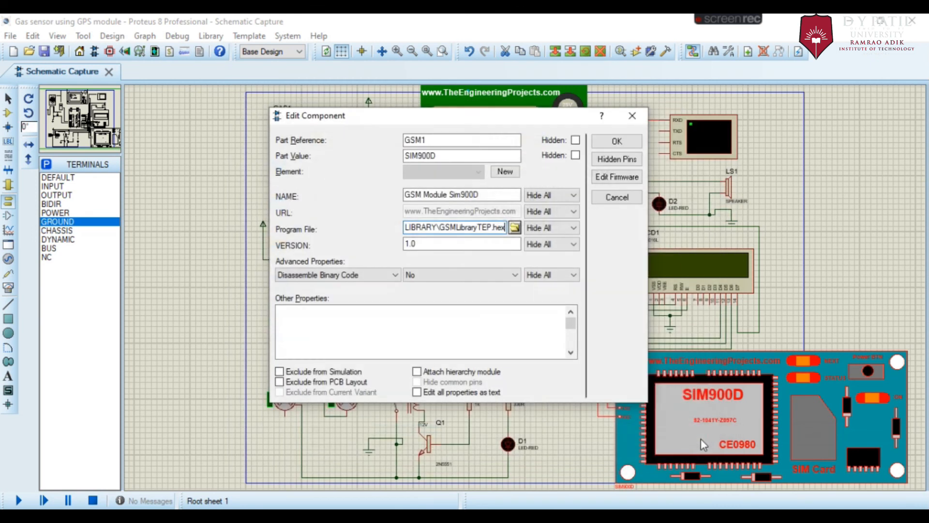
left_click(619, 141)
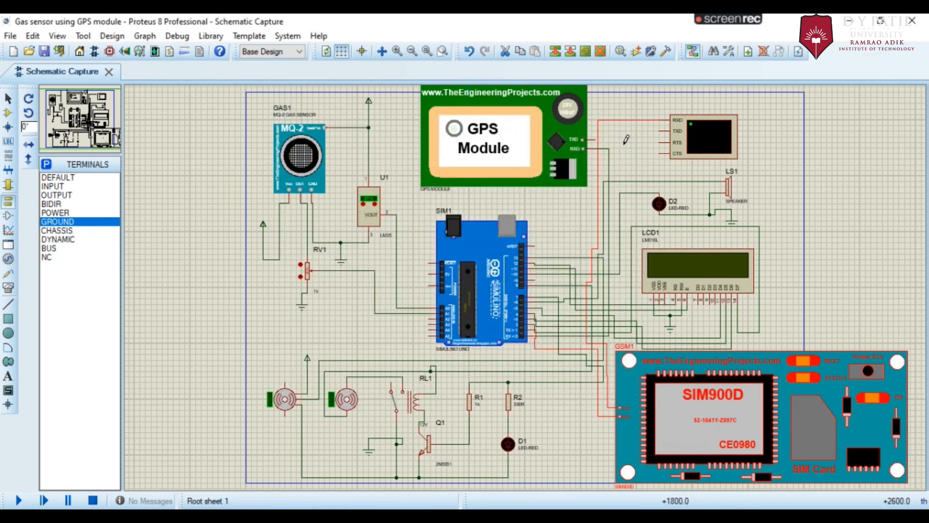
mouse_move(719, 22)
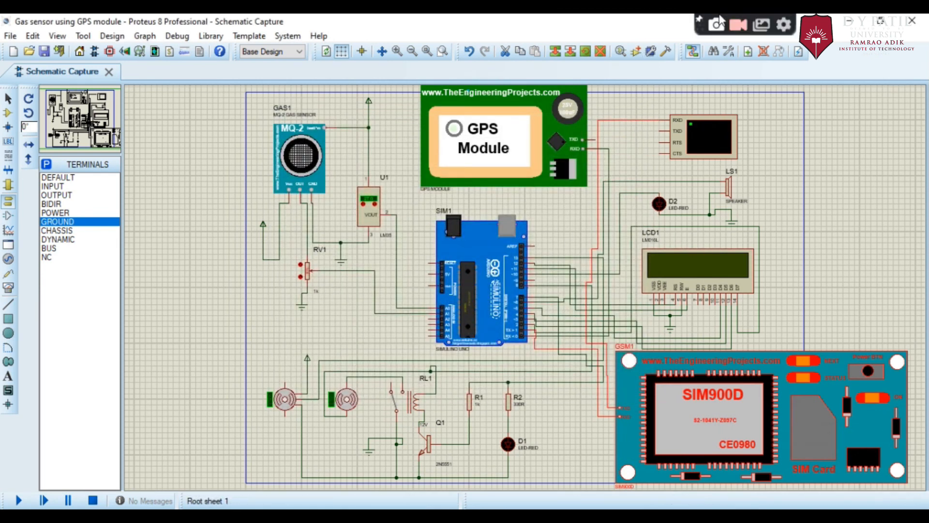